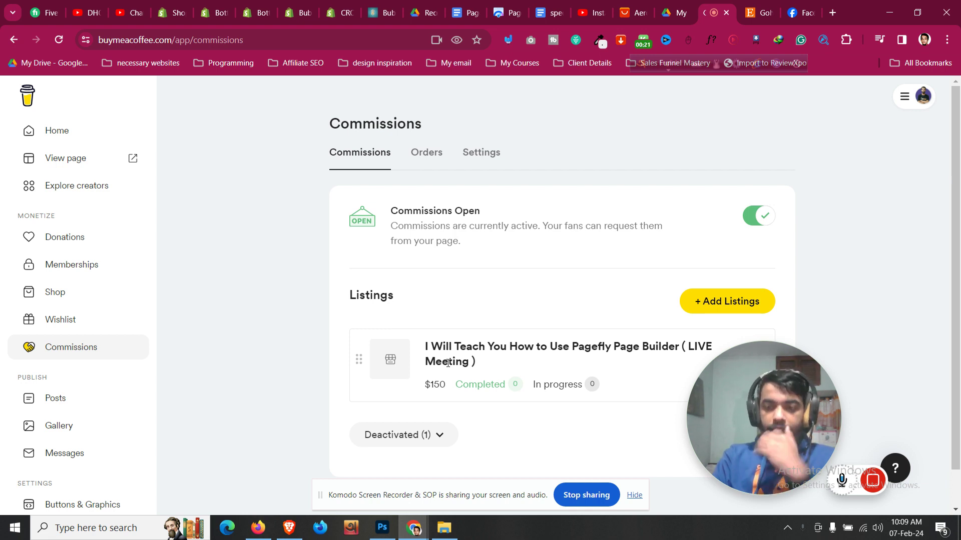
Look over the Listings section and reload the Commissions page.
scroll(448, 362, down, 1)
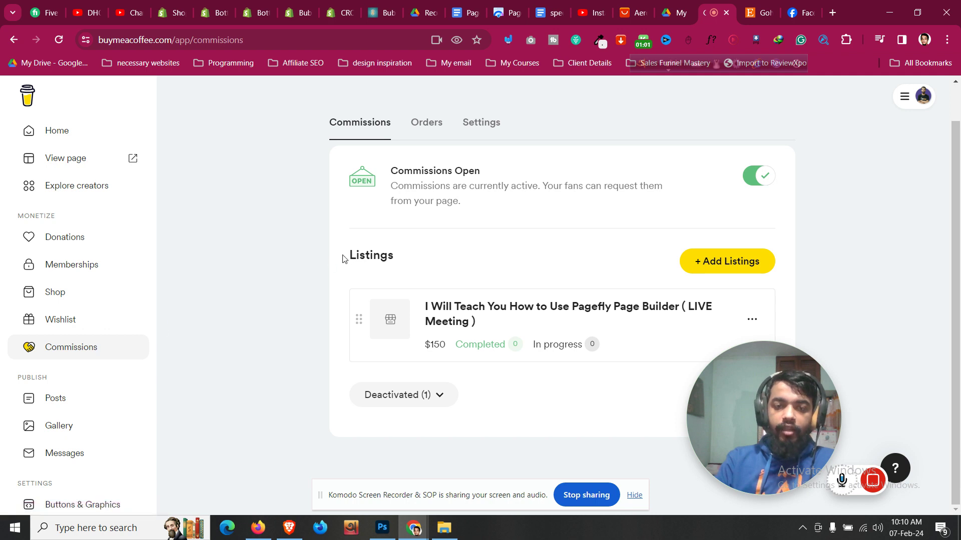
drag(343, 257, 415, 255)
click(440, 255)
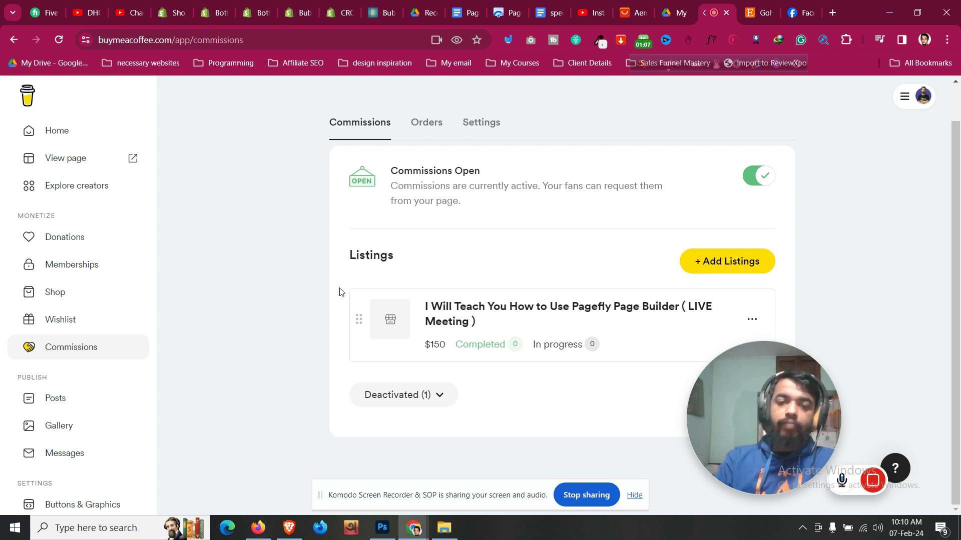
click(101, 353)
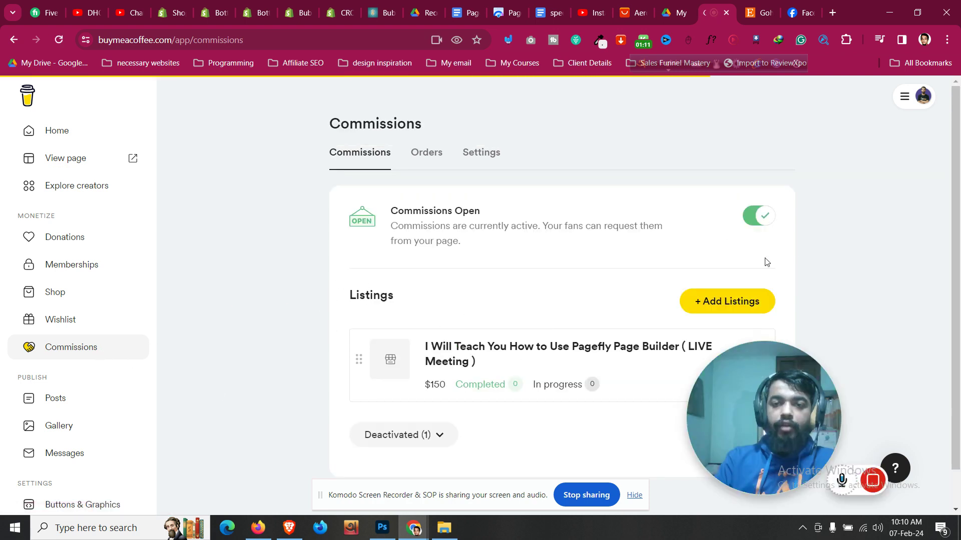
Turn the availability of commissions off and back on.
click(755, 221)
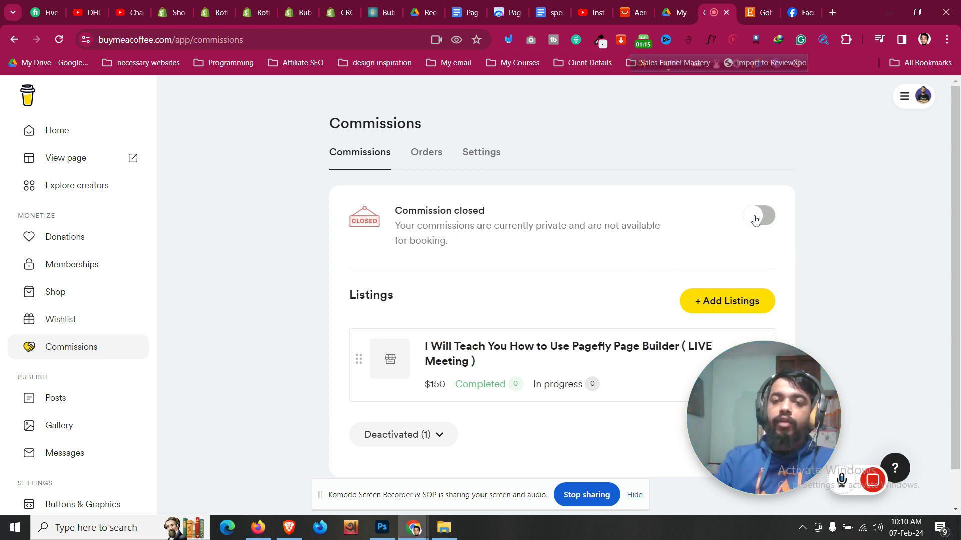
click(756, 221)
click(617, 186)
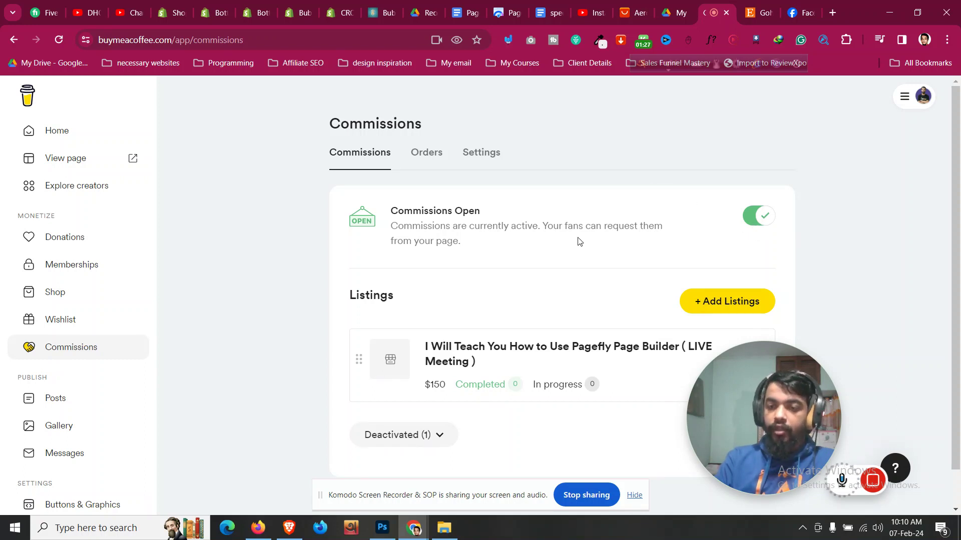
scroll(579, 242, down, 1)
scroll(579, 241, up, 1)
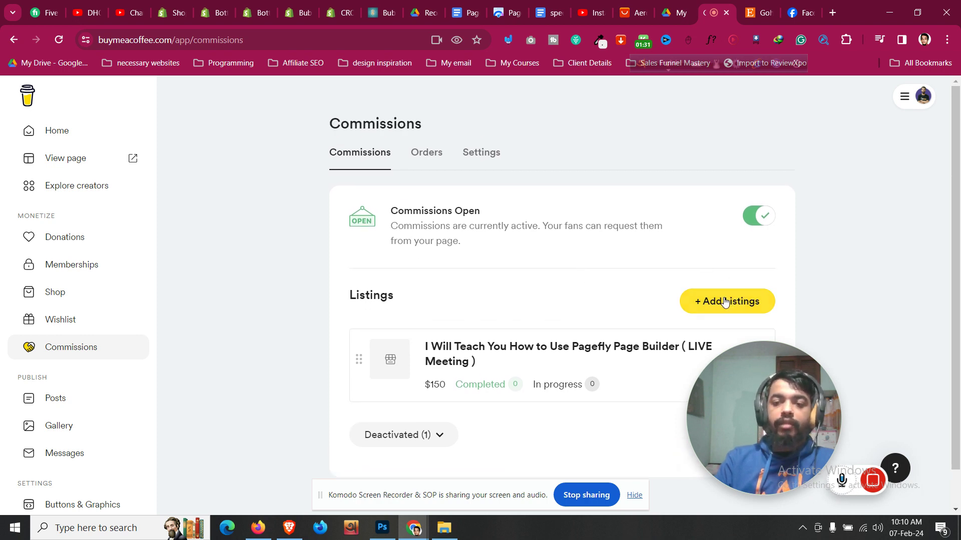
Check the commission orders and choose Services as the commissions title in the commission settings.
click(431, 163)
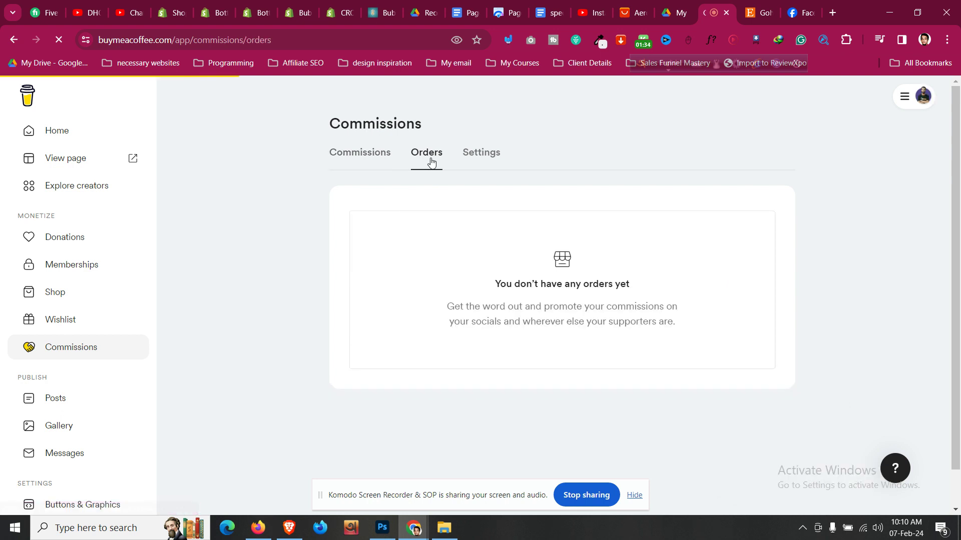
click(468, 158)
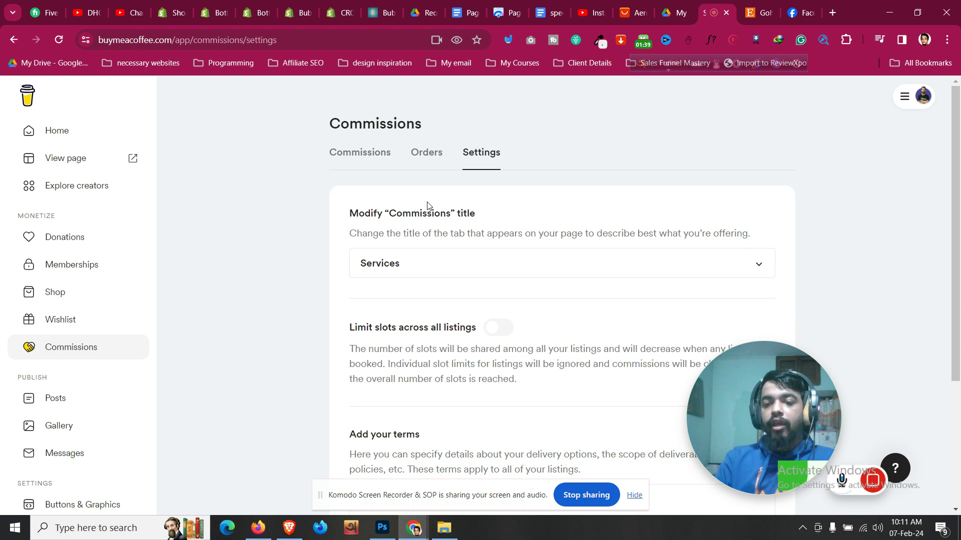
click(463, 270)
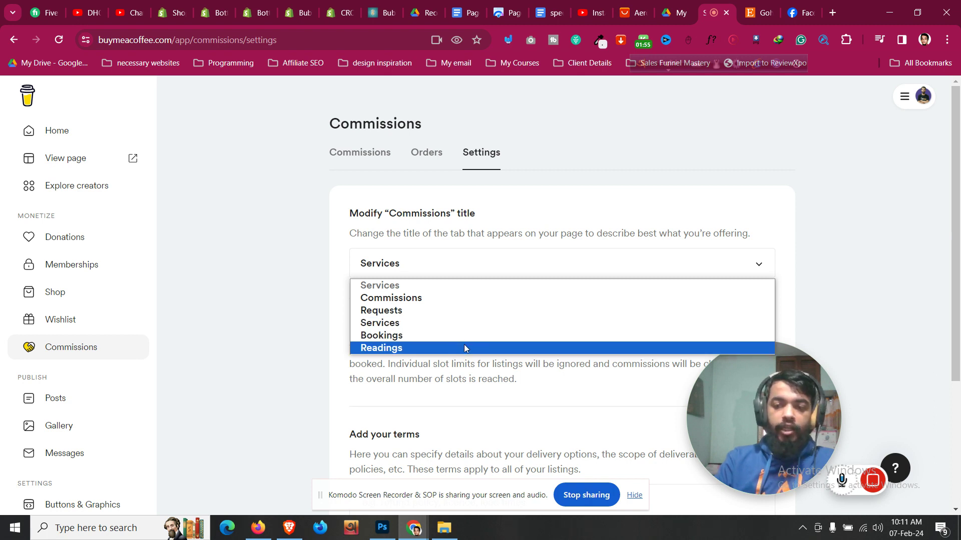
click(455, 322)
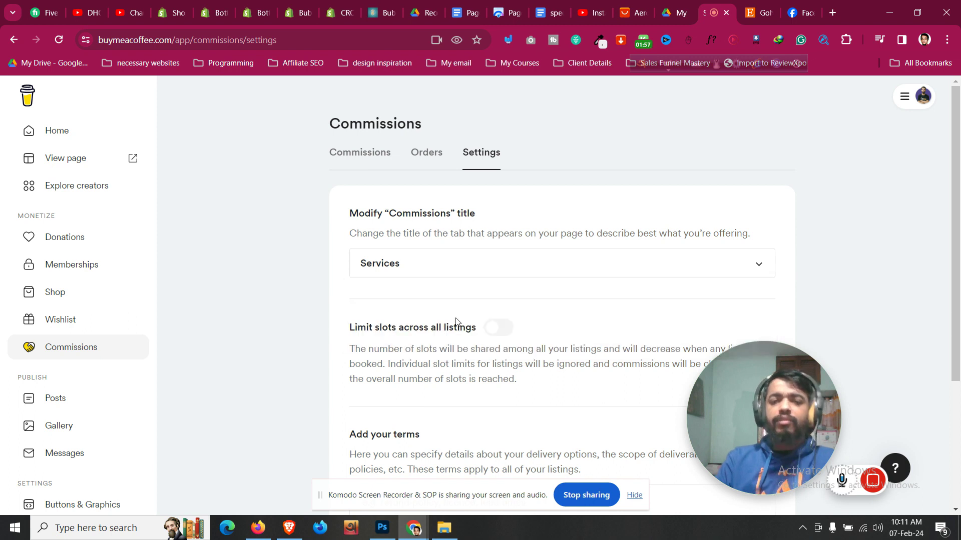
Turn the shared slot limit across all listings on and back off.
scroll(455, 322, down, 2)
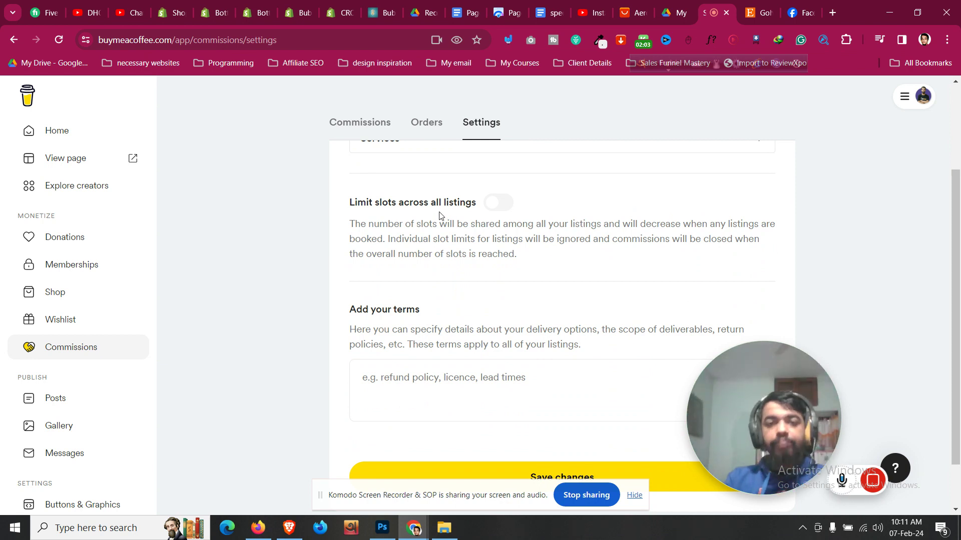
click(493, 210)
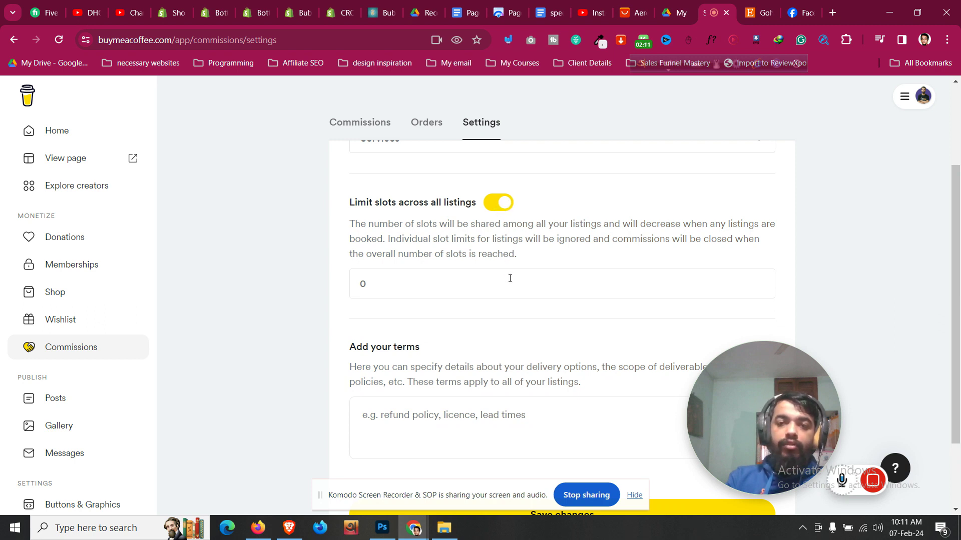
click(501, 207)
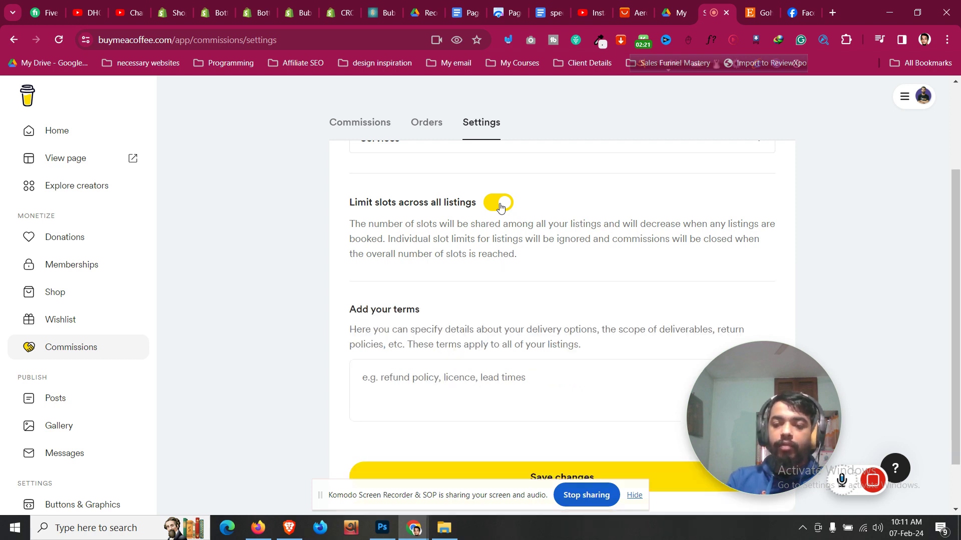
Examine the terms field for all listings and review the remaining commission settings.
scroll(506, 247, down, 1)
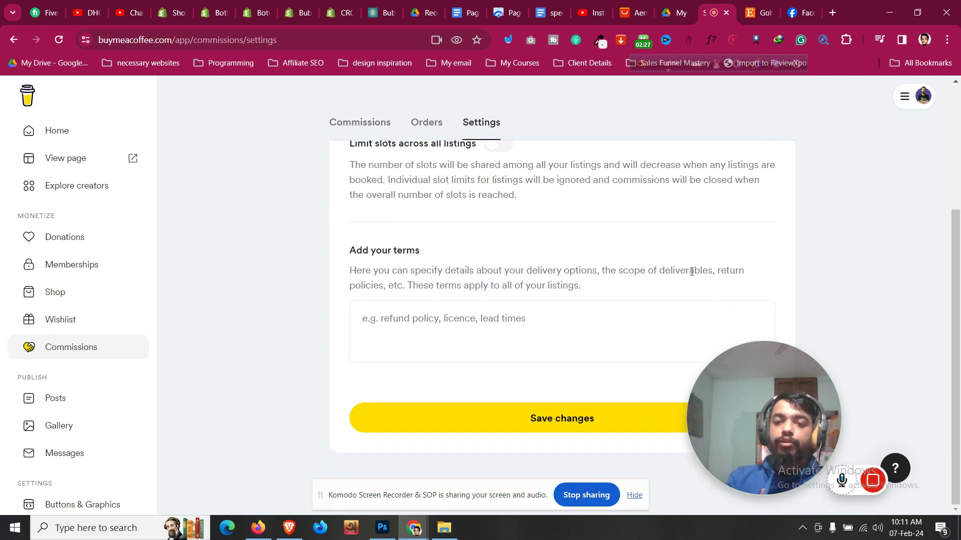
click(519, 335)
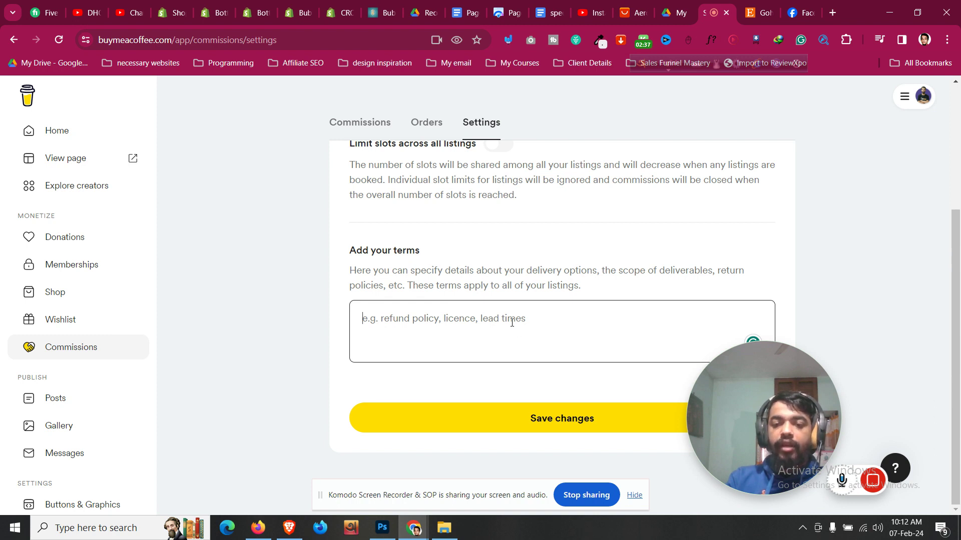
scroll(512, 323, up, 4)
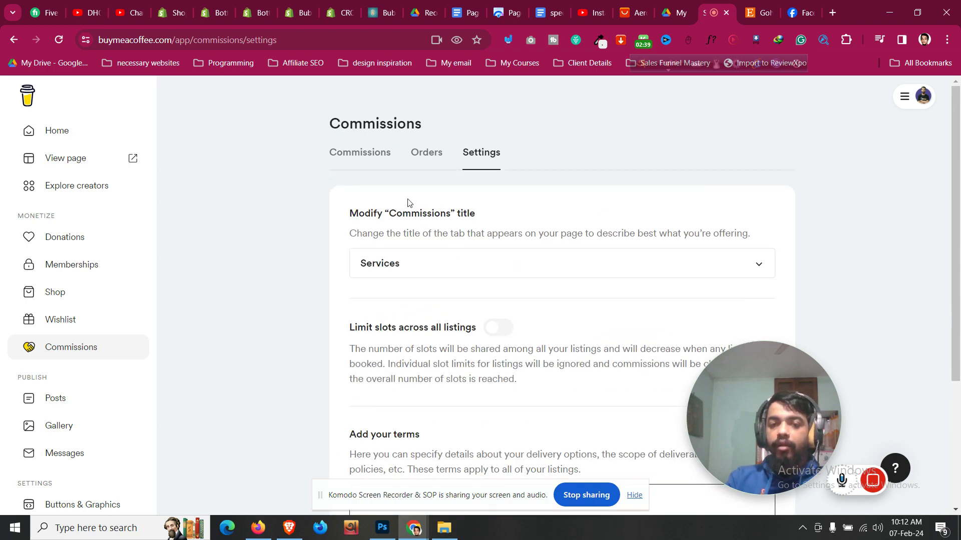
scroll(411, 433, down, 4)
scroll(411, 433, up, 4)
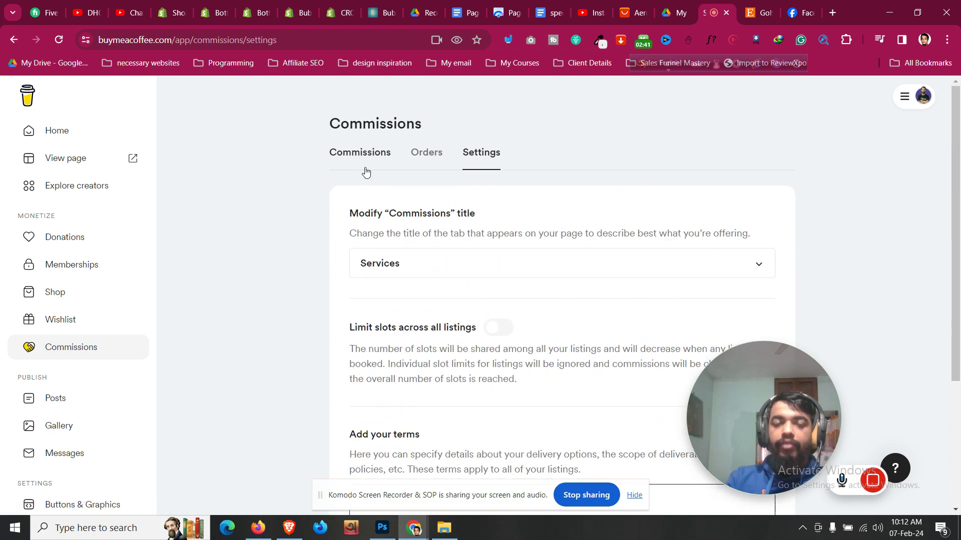
Return to the commissions overview and start creating a new listing.
click(361, 169)
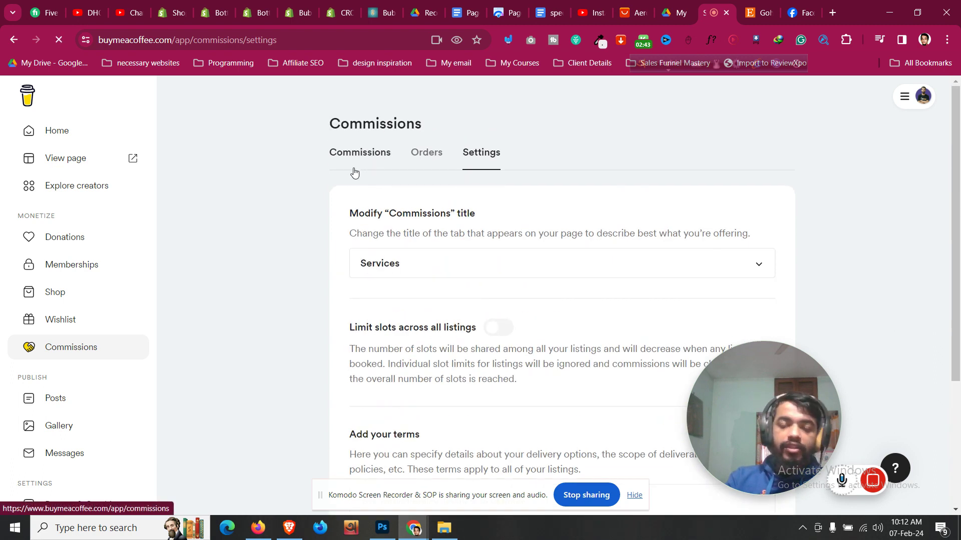
scroll(313, 248, down, 1)
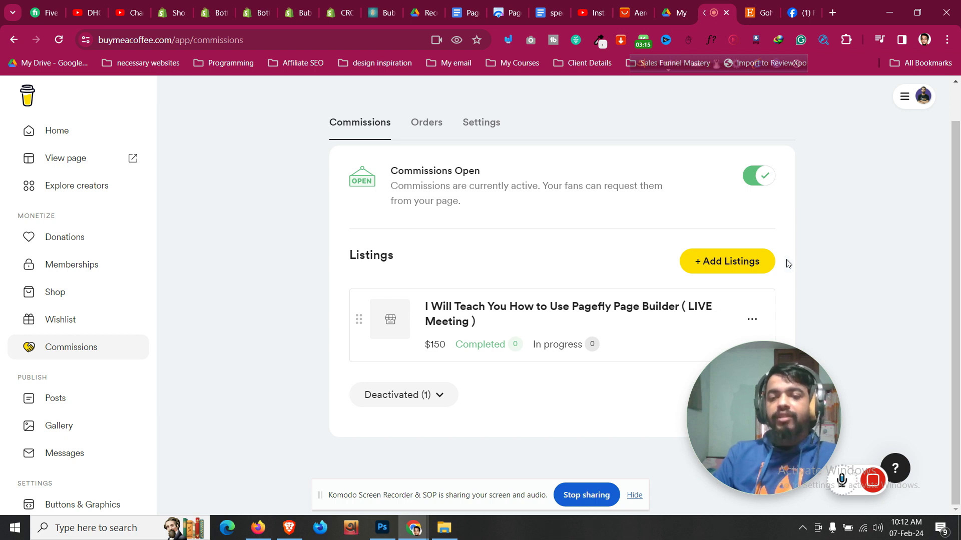
click(751, 265)
key(F5)
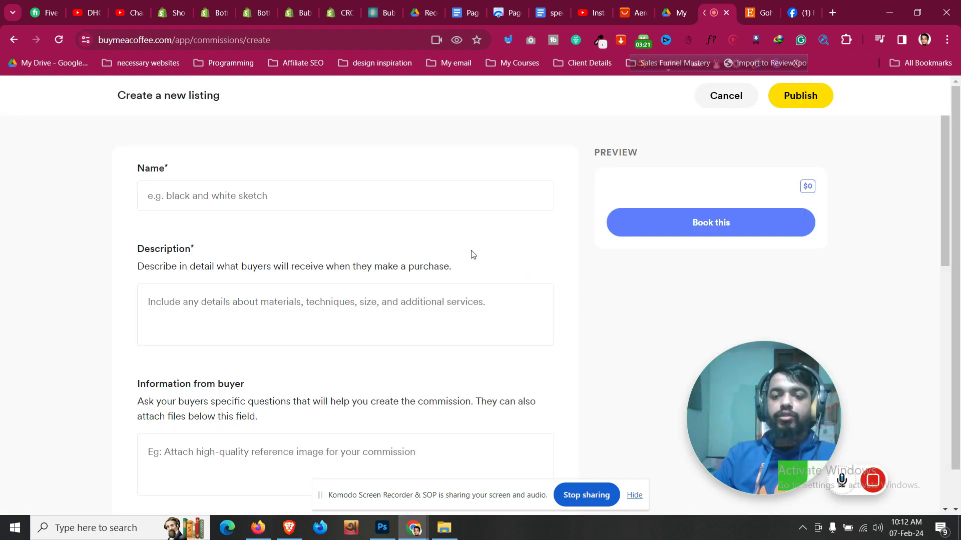
Name the new listing "I Will Design Custom Shopify Landing Page".
click(257, 195)
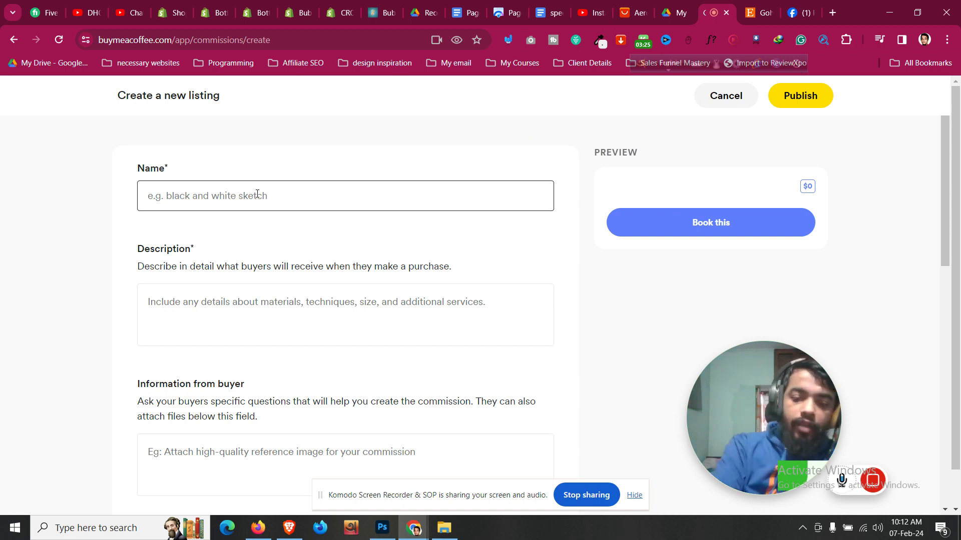
text(I Will )
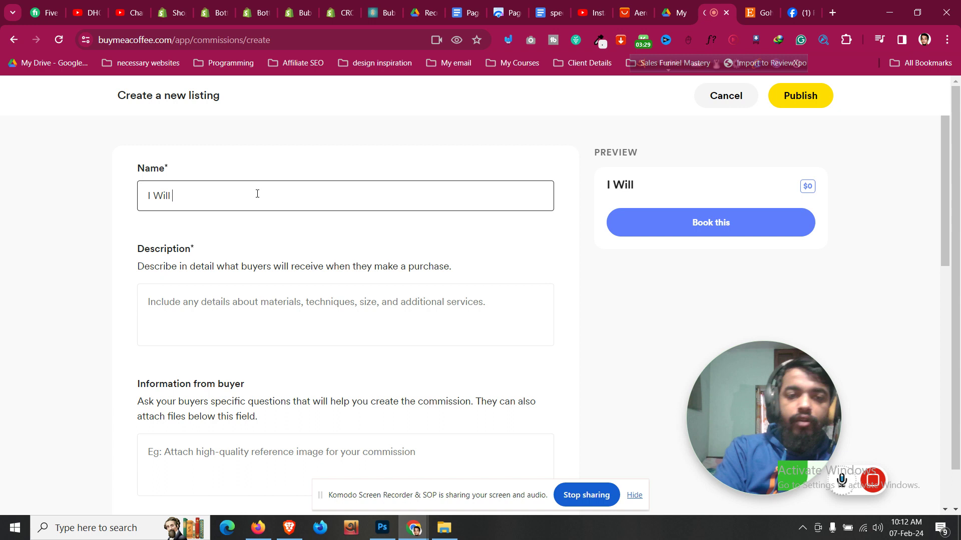
text(Desig)
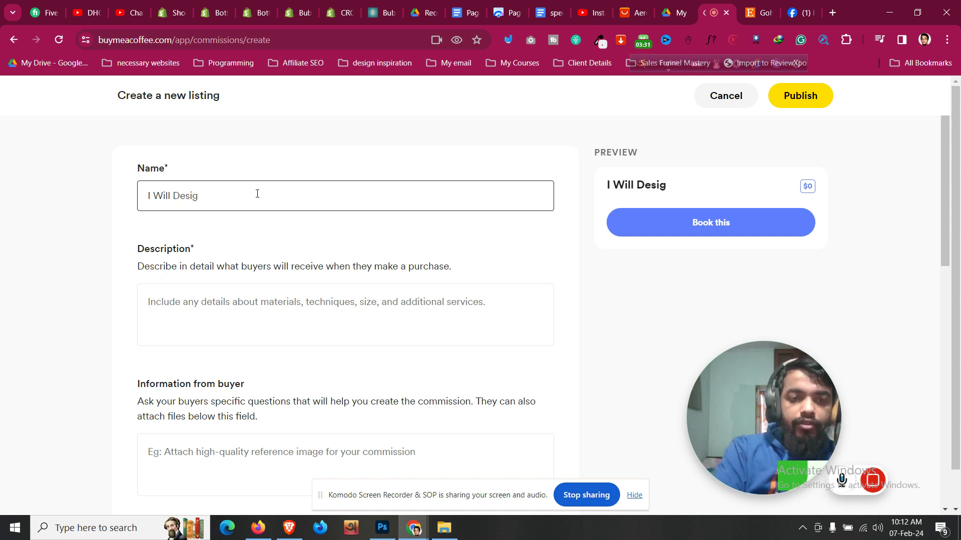
text(n Cust)
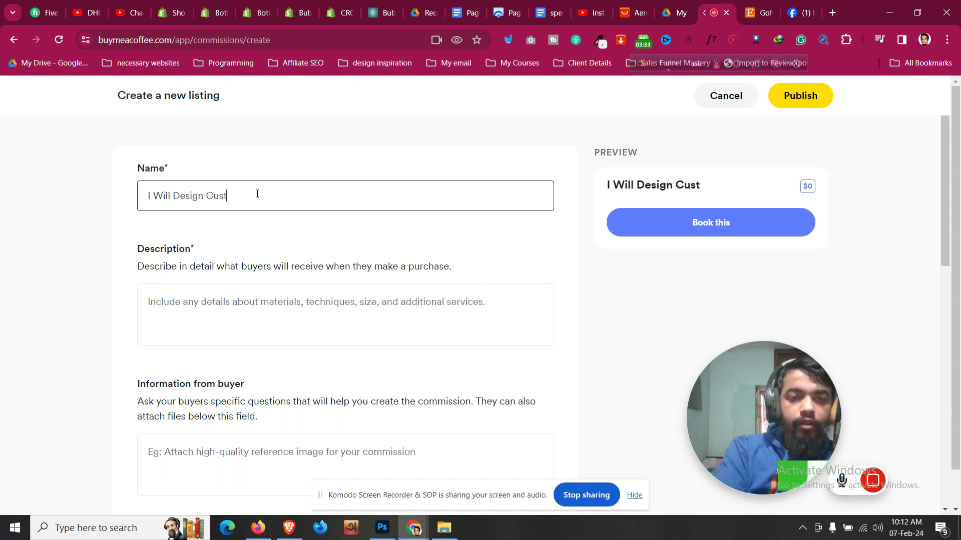
text(om Shopify )
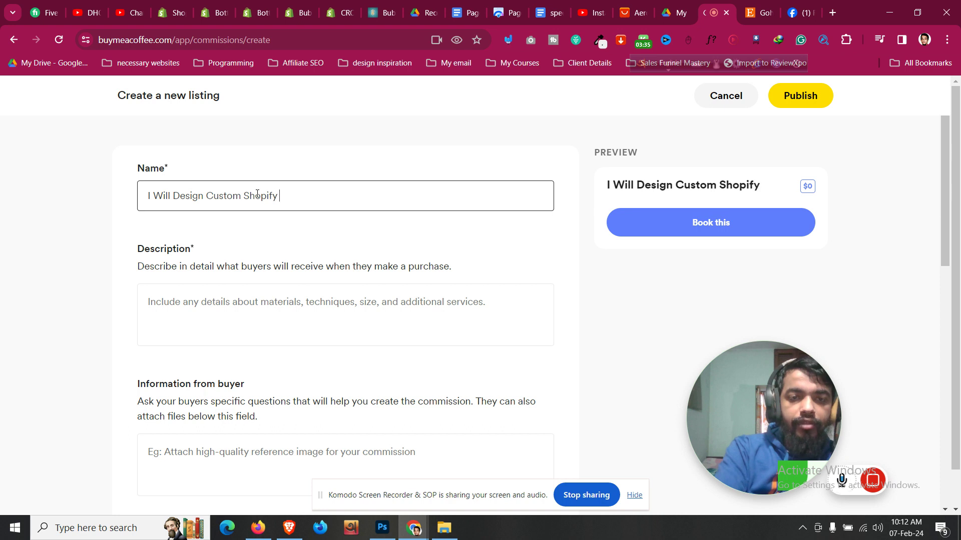
text(Landing Page)
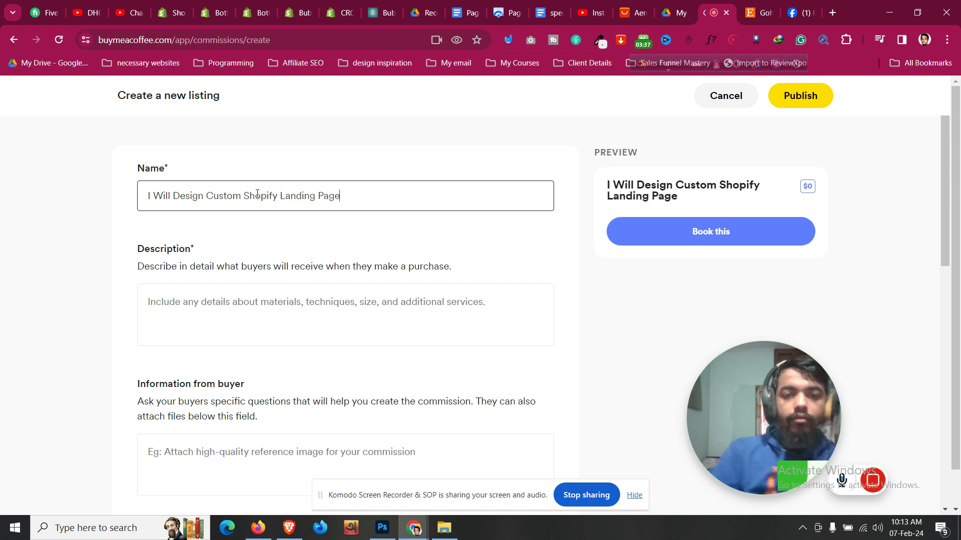
Describe the listing in two dashed lines: "Custom Landing Page with Pagefly" and "Delivery in 3 days".
click(213, 302)
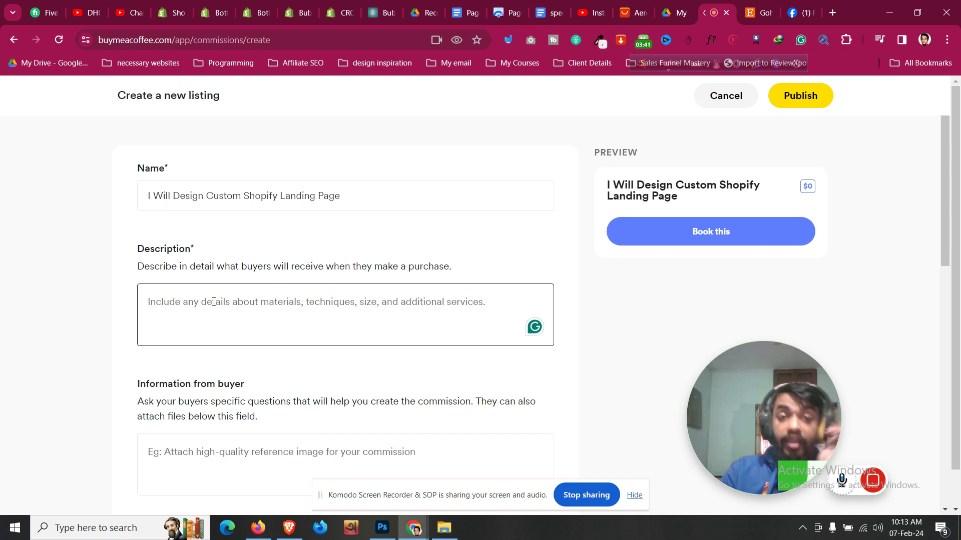
text(-)
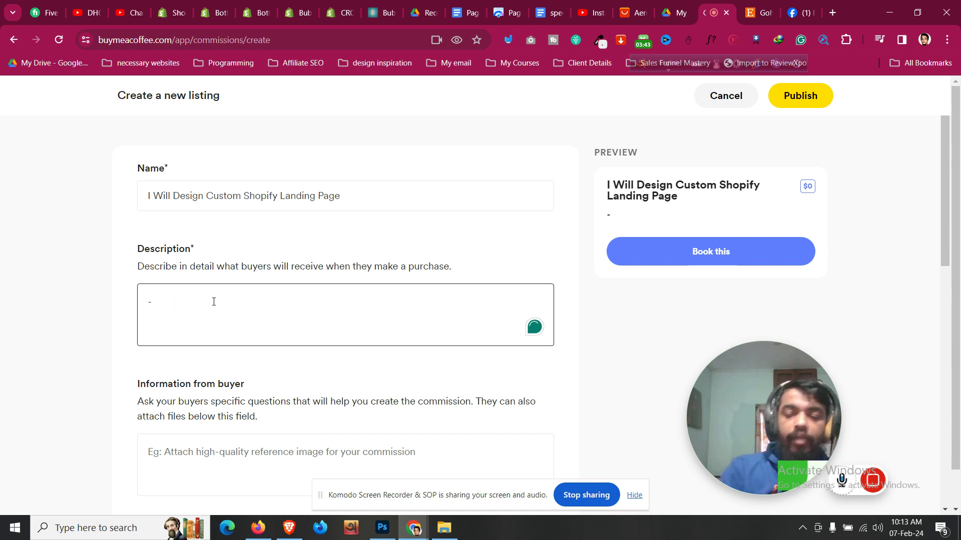
text( Custom Landing Page with pagefl)
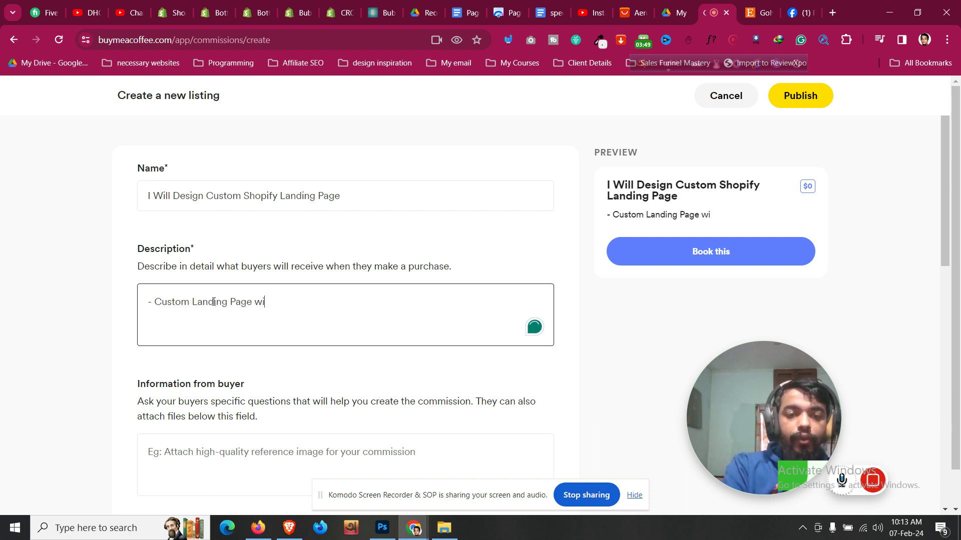
key(BackSpace)
key(BackSpace)
key(BackSpace)
key(BackSpace)
key(BackSpace)
key(BackSpace)
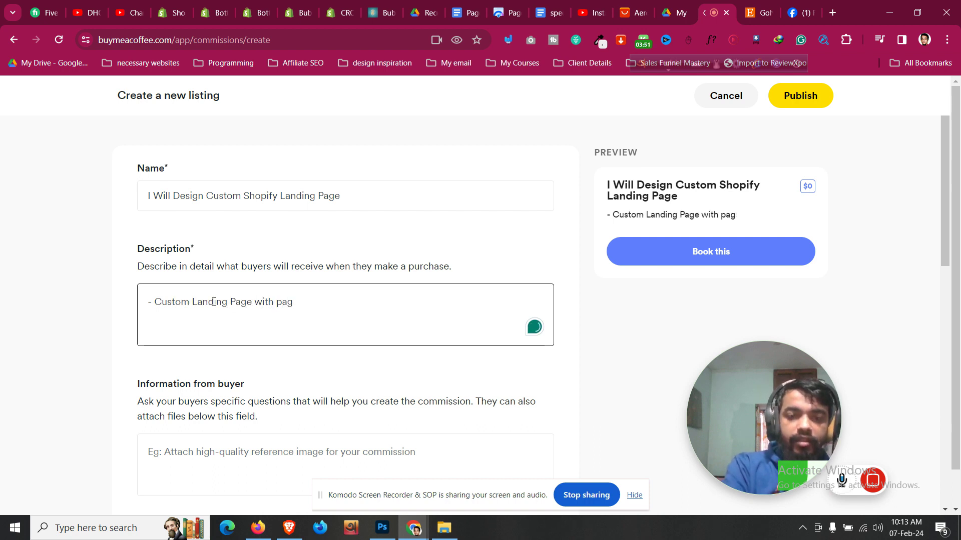
text(Pagefly)
key(Return)
text(- )
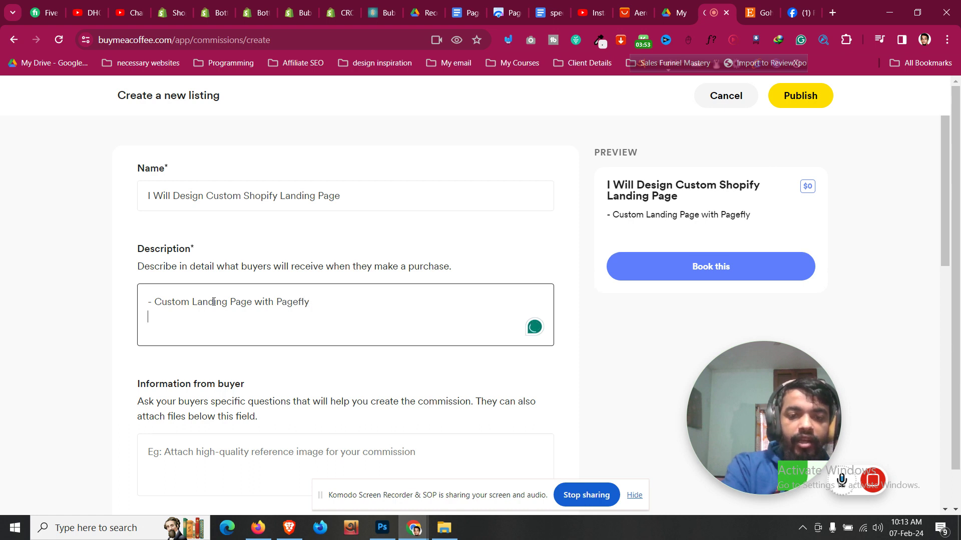
text(Delivery in 3 days)
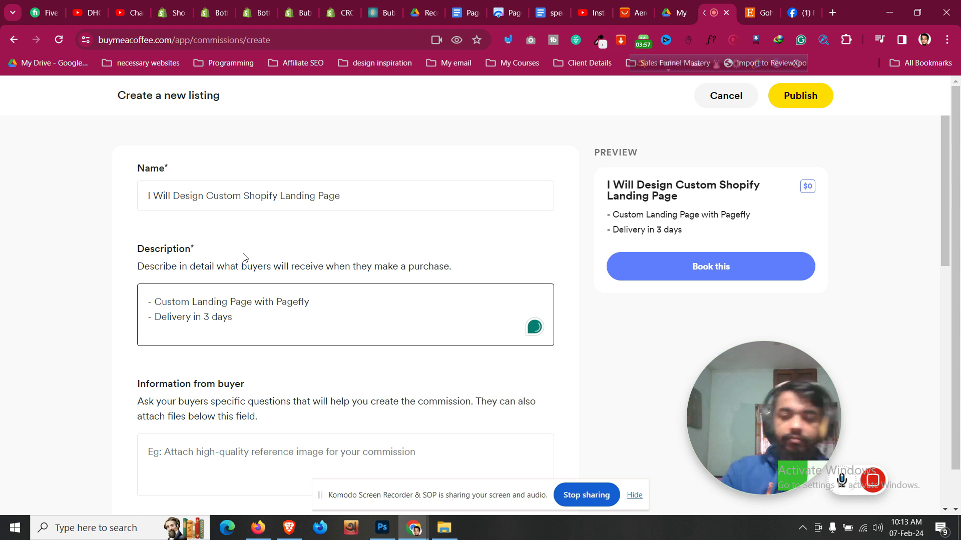
Begin the information requested from the buyer with the dashed line "Please add me to your store".
scroll(242, 258, down, 1)
click(248, 389)
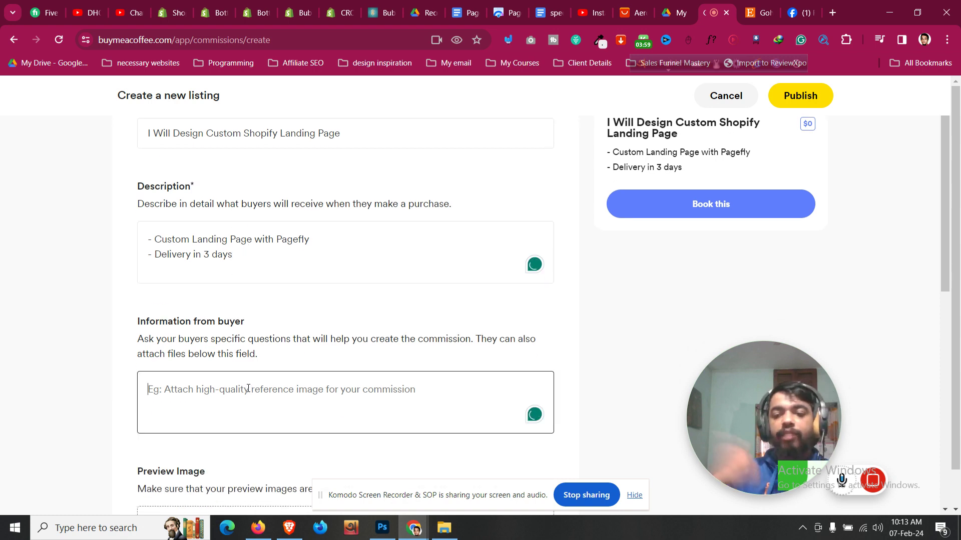
text(-)
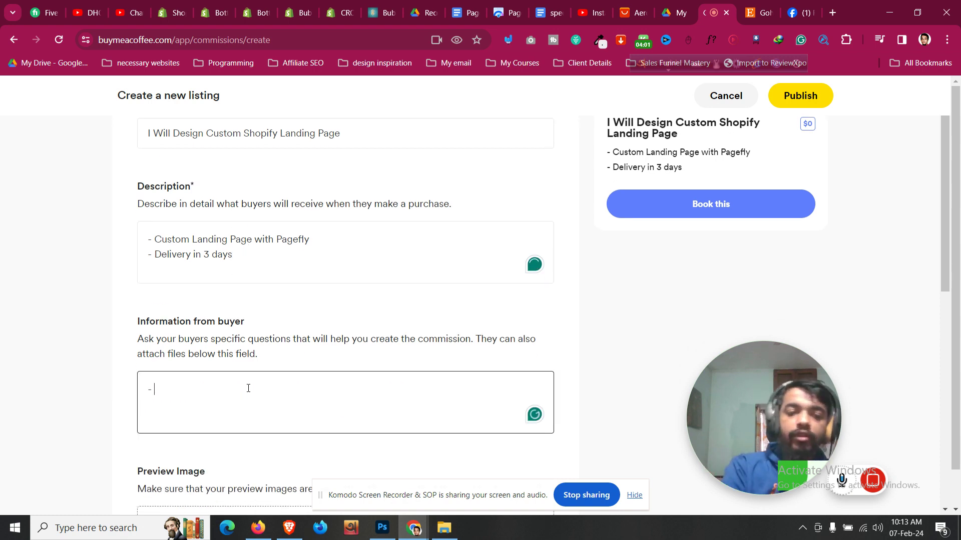
text( P)
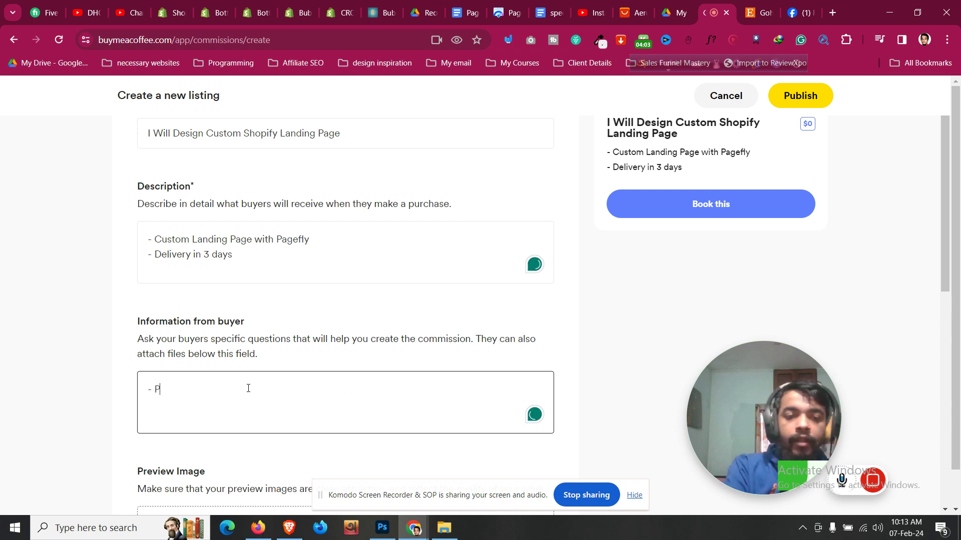
text(lease add)
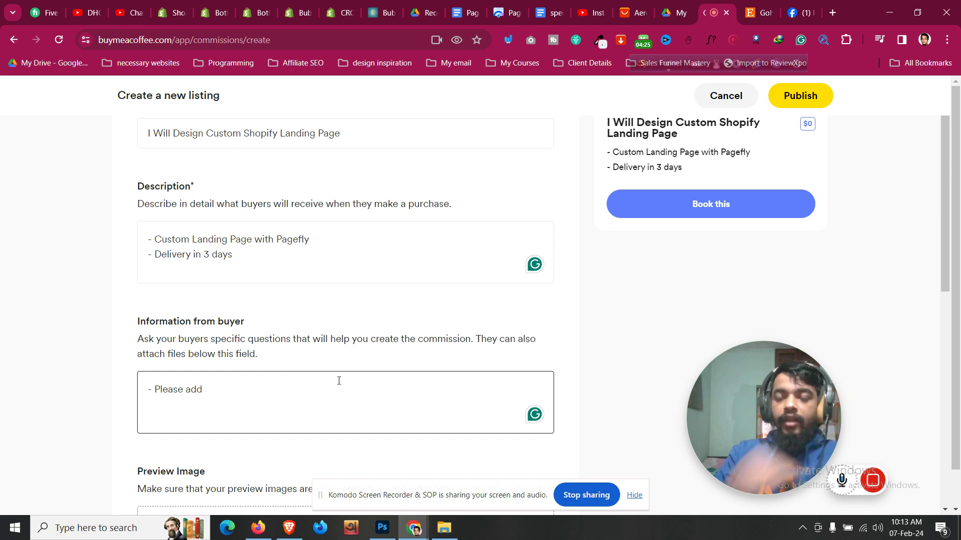
scroll(363, 375, up, 1)
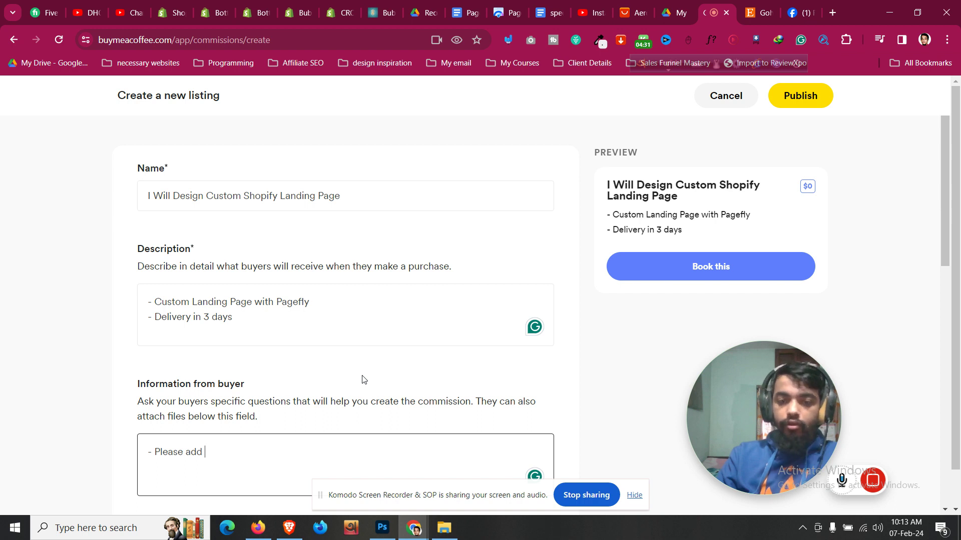
scroll(201, 411, down, 1)
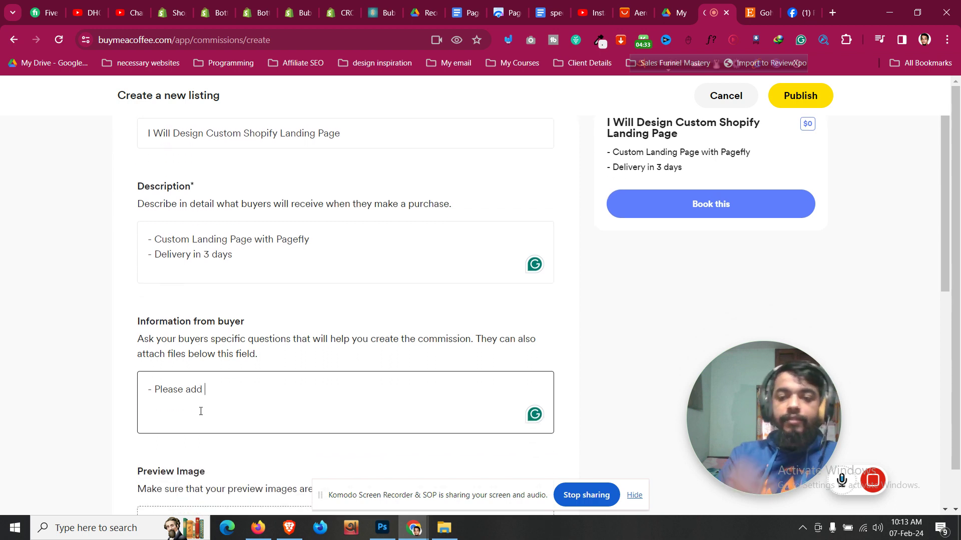
text(me to your store)
key(Return)
Add two more dashed lines to the buyer information: "send your store url" and "product images link".
text(- send your store url)
key(Return)
text(- pro)
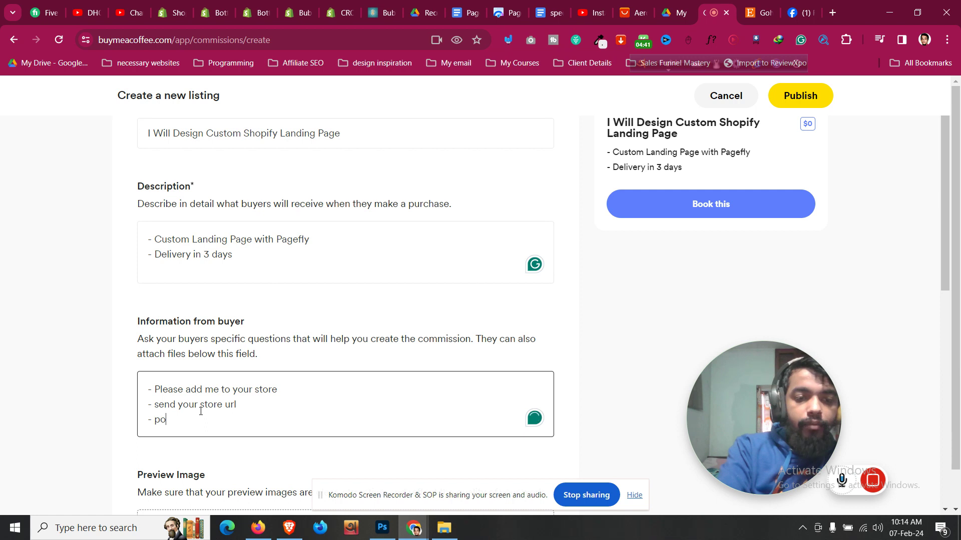
text(duct images link)
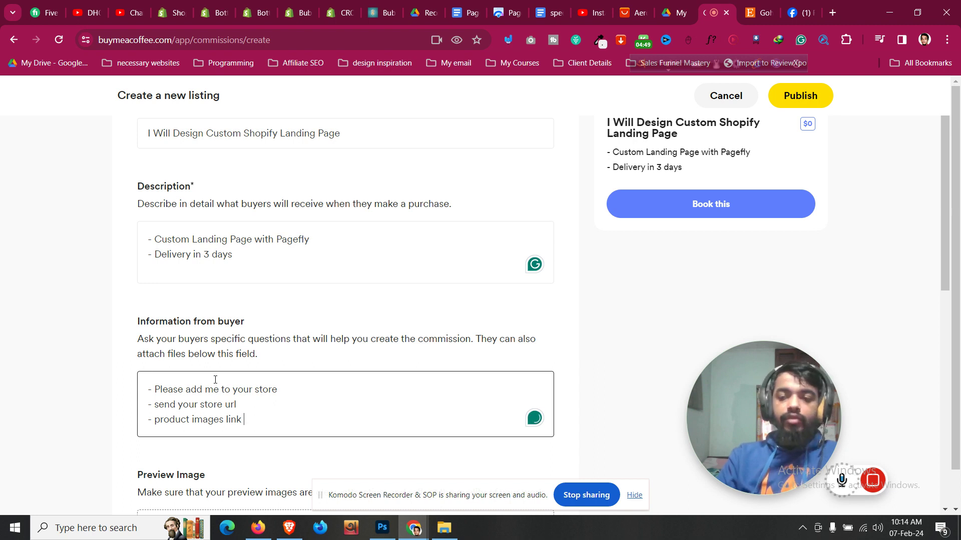
click(285, 392)
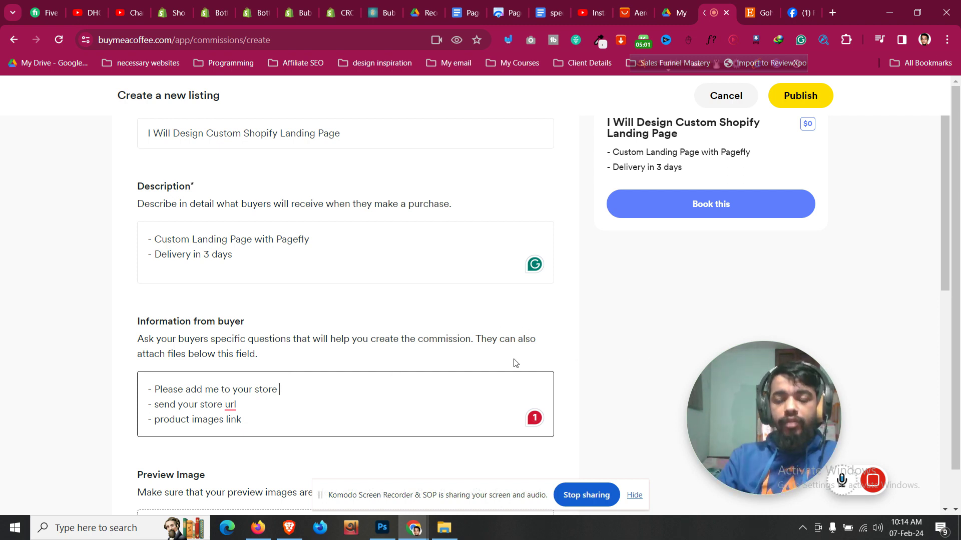
click(147, 391)
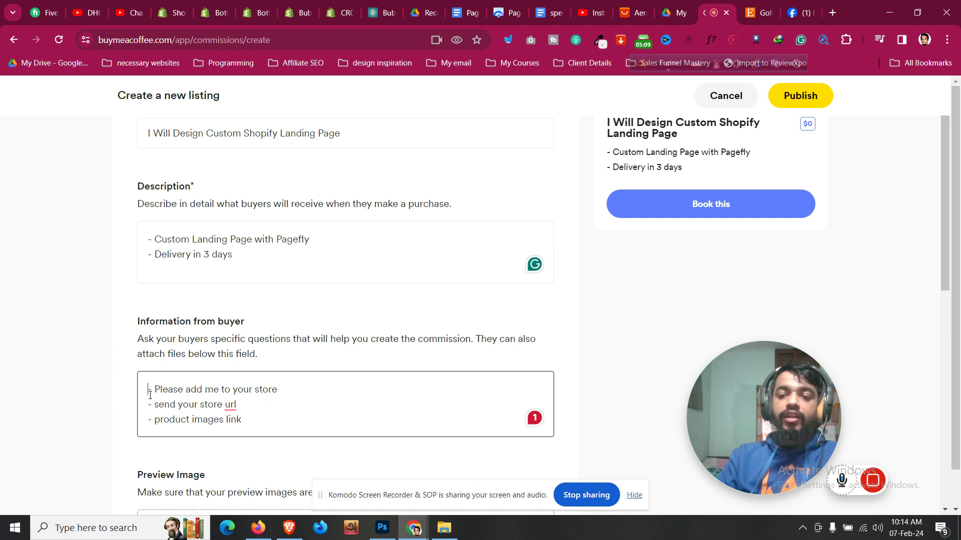
Set the listing price to $200 and enable the pay what you want option.
scroll(149, 395, down, 4)
scroll(419, 386, down, 3)
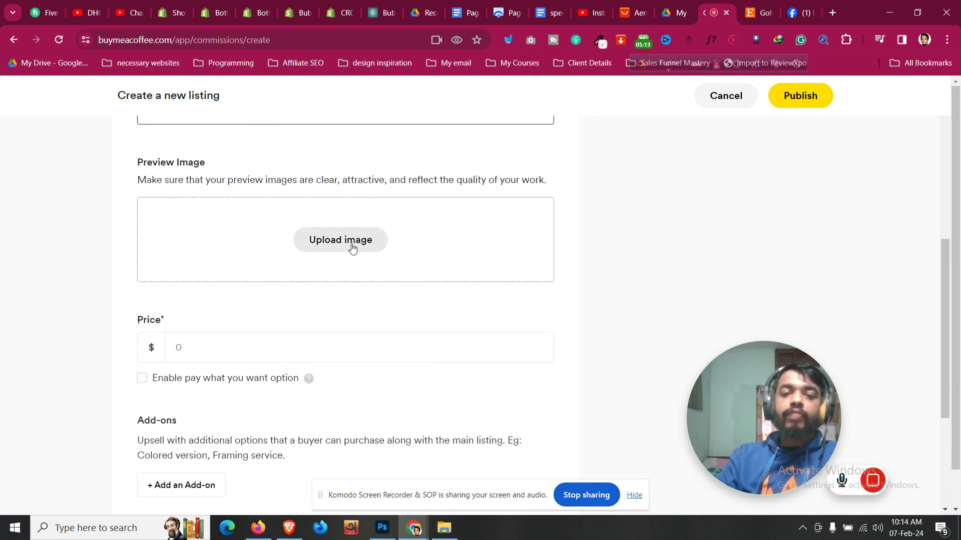
click(227, 348)
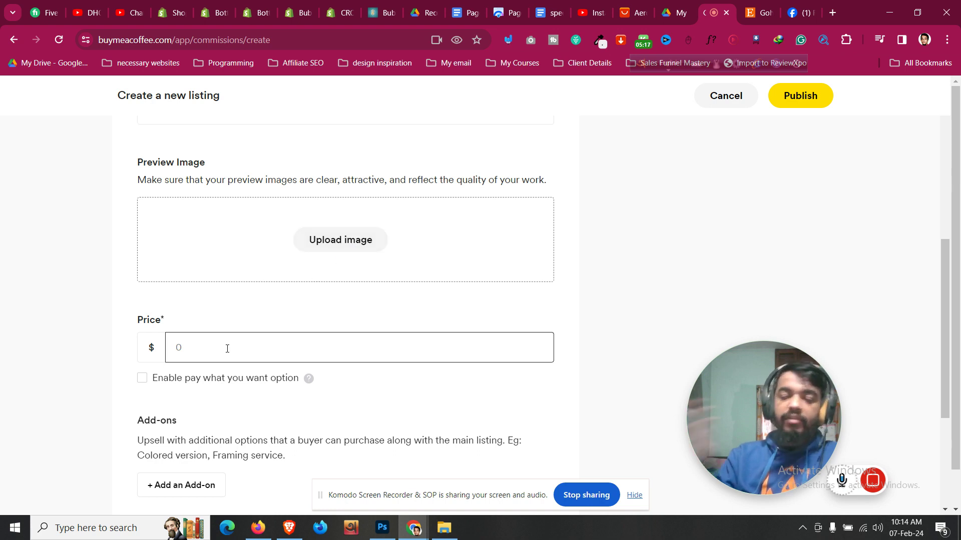
text(200)
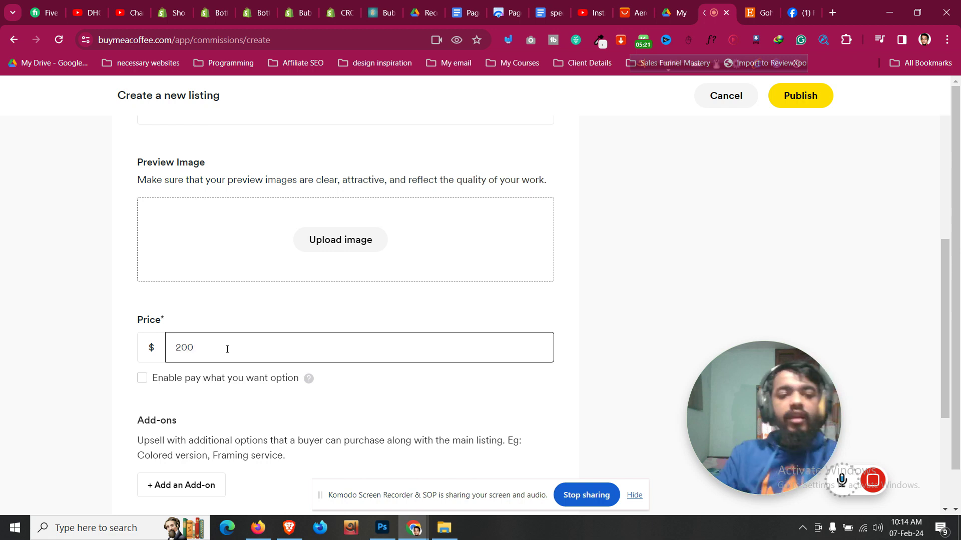
click(210, 385)
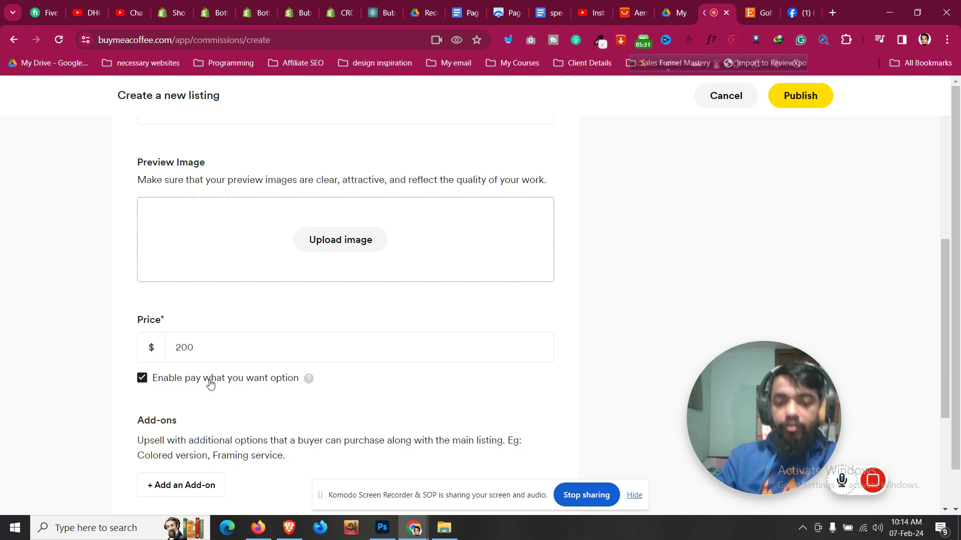
Add a blank add-on entry to the listing.
scroll(210, 380, down, 4)
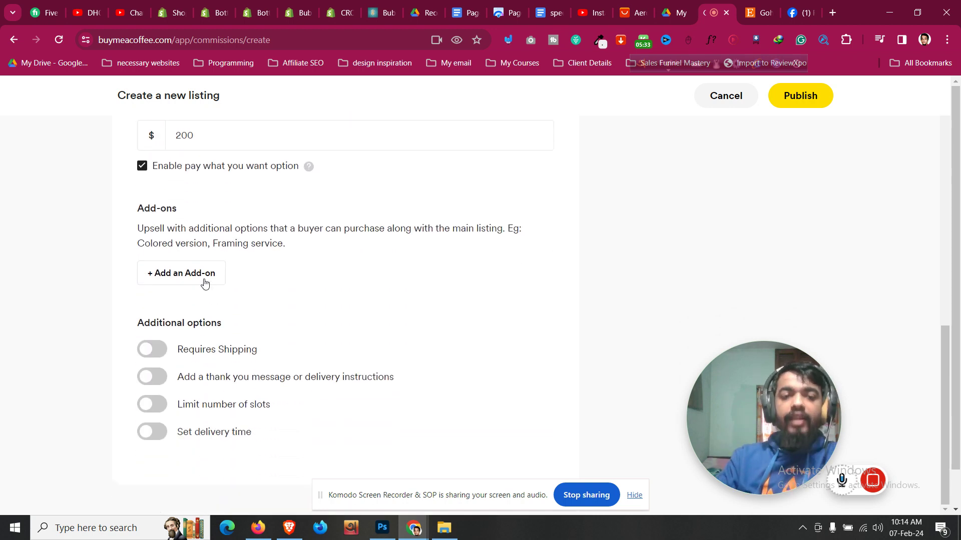
click(204, 278)
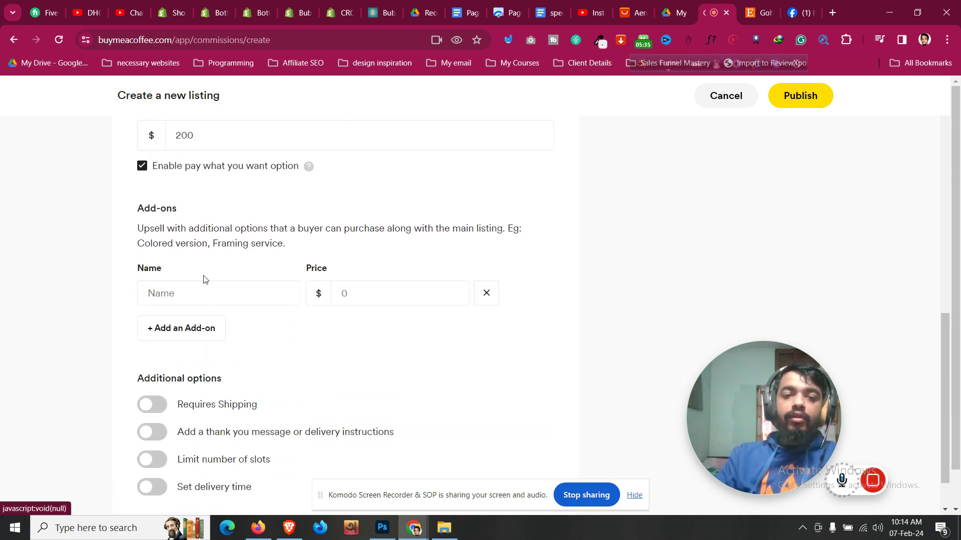
click(190, 285)
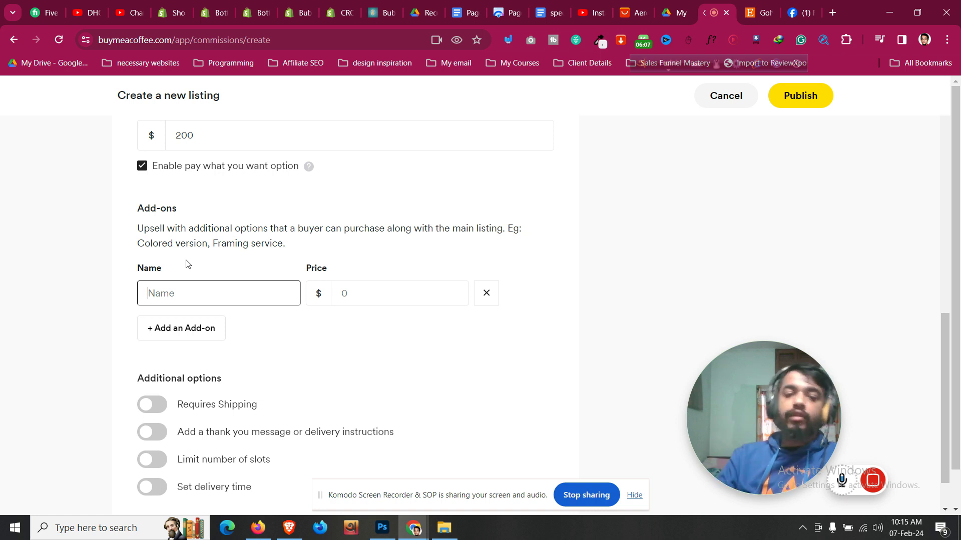
Enable the thank you message or delivery instructions option and open its message for editing.
scroll(188, 264, down, 1)
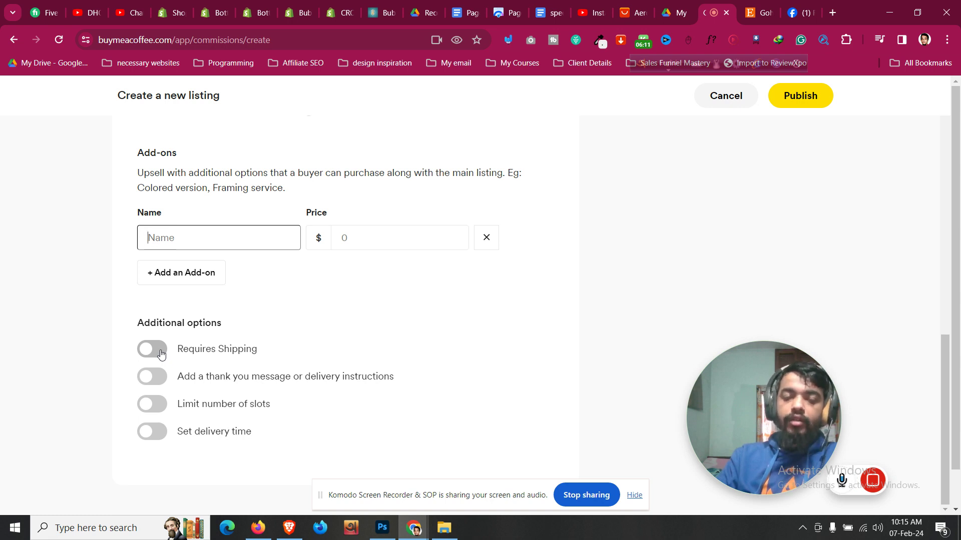
click(152, 376)
scroll(159, 377, down, 2)
click(215, 338)
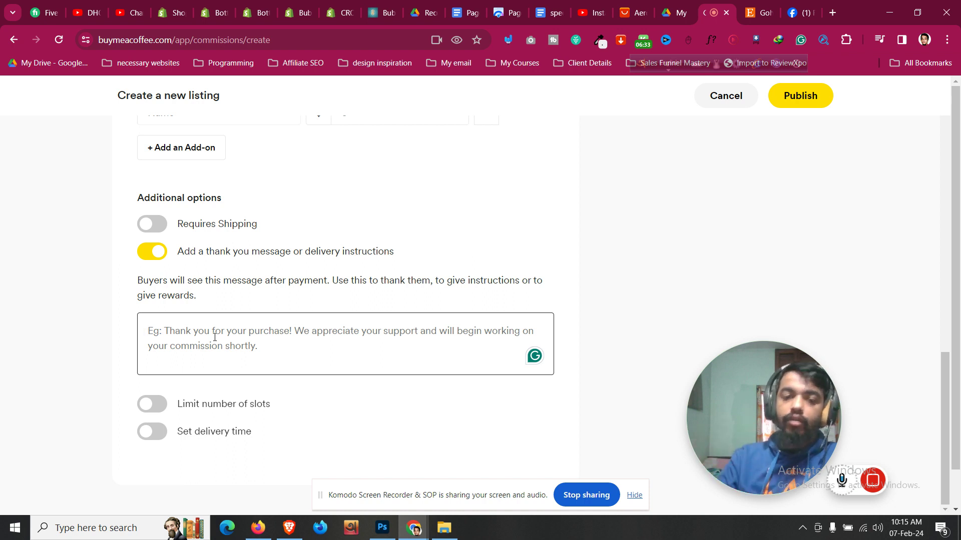
click(153, 404)
scroll(213, 376, down, 1)
click(208, 382)
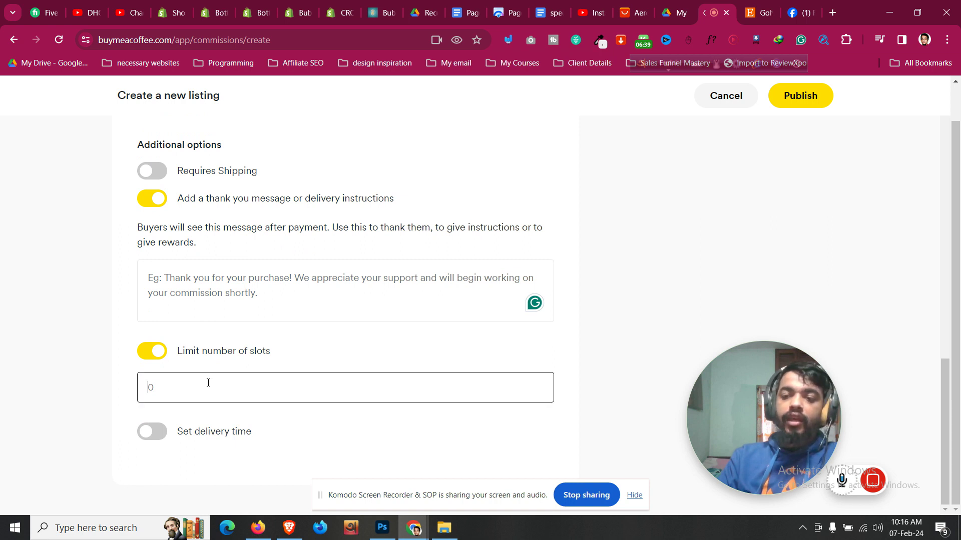
click(163, 355)
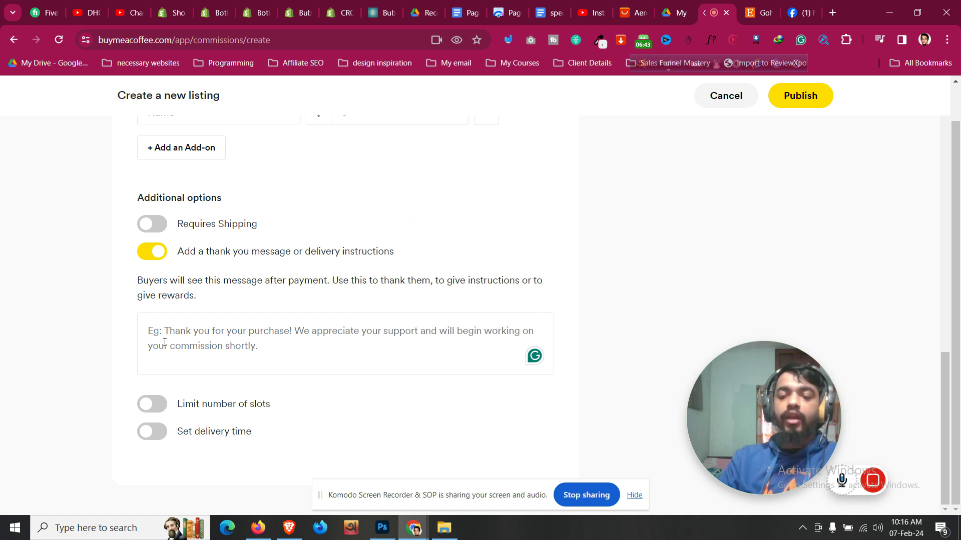
Enable the delivery time option and set it to 3 days.
click(152, 431)
scroll(200, 412, down, 1)
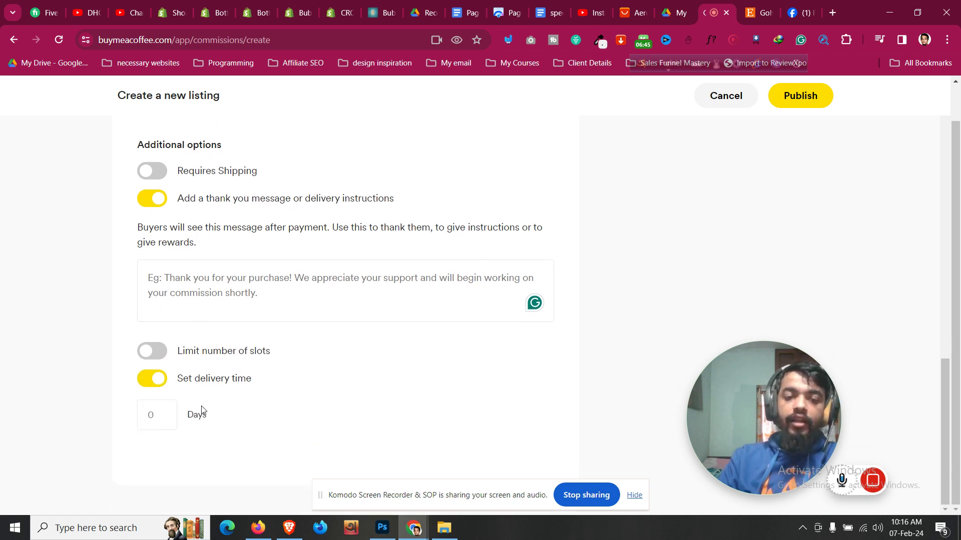
click(166, 419)
text(3)
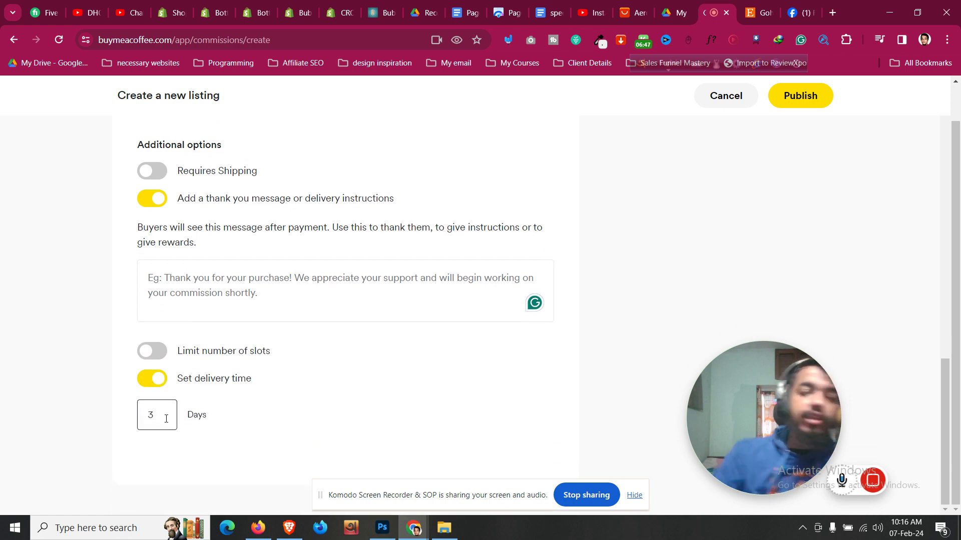
click(45, 405)
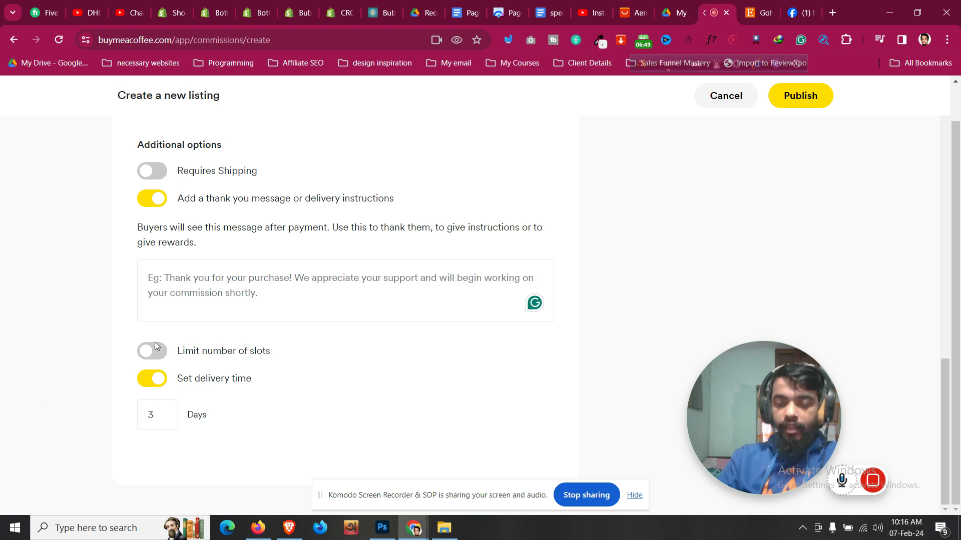
Upload the Gumroad Bangla Tutorial JPG from Downloads as the listing's preview image.
scroll(155, 345, down, 5)
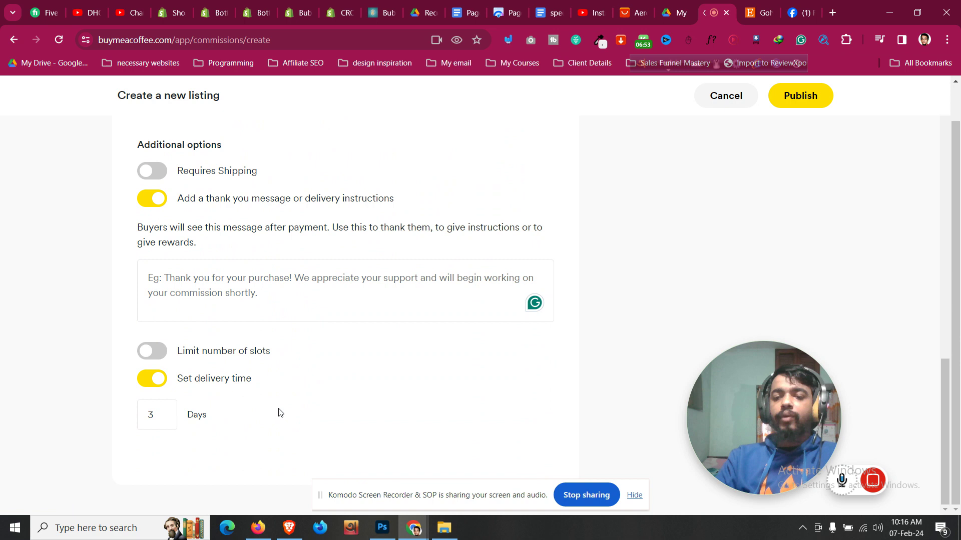
scroll(279, 410, up, 10)
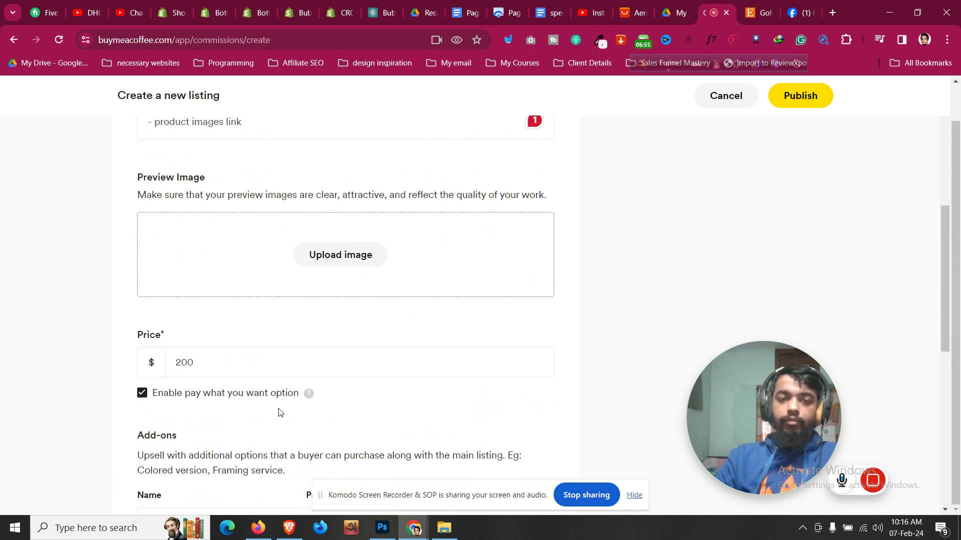
click(322, 369)
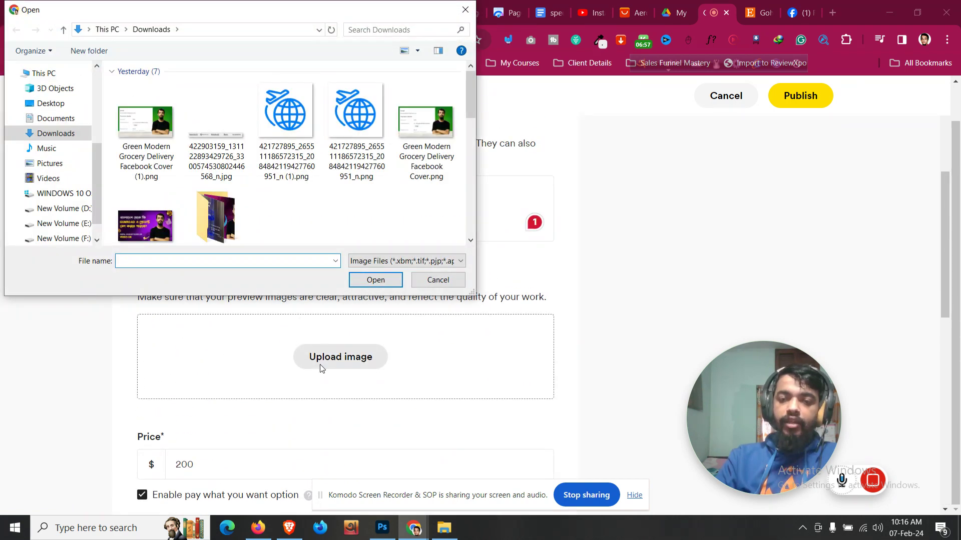
click(162, 207)
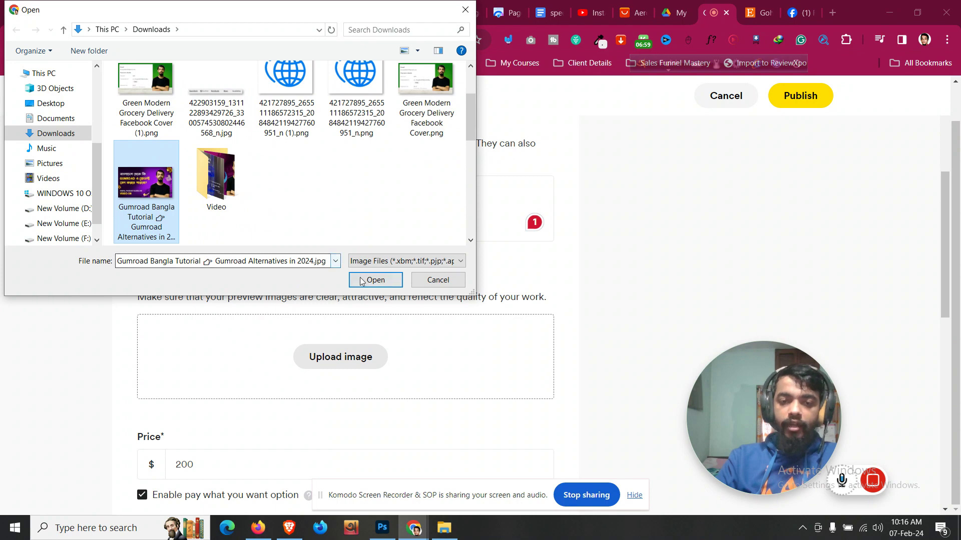
click(375, 280)
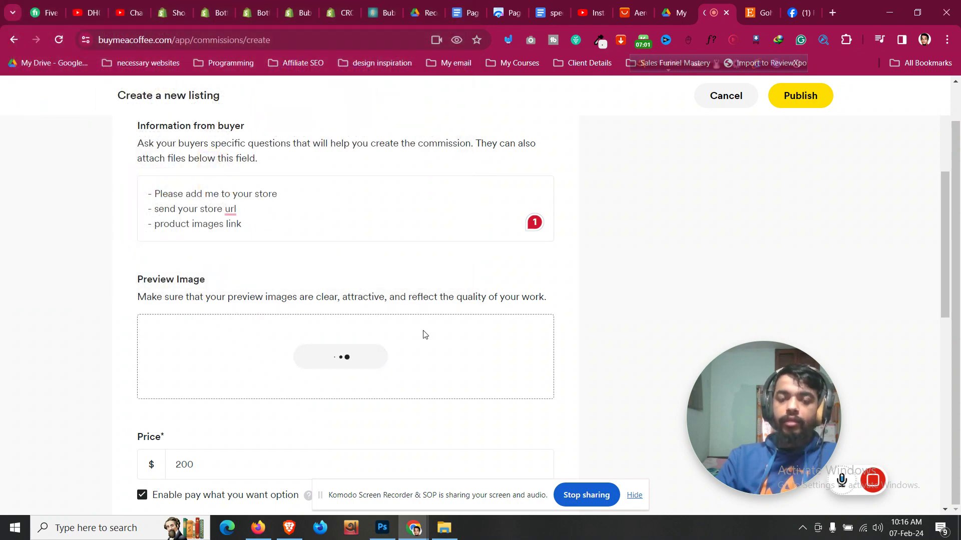
Check the uploaded image and the listing preview, and try to publish the listing.
scroll(422, 328, up, 5)
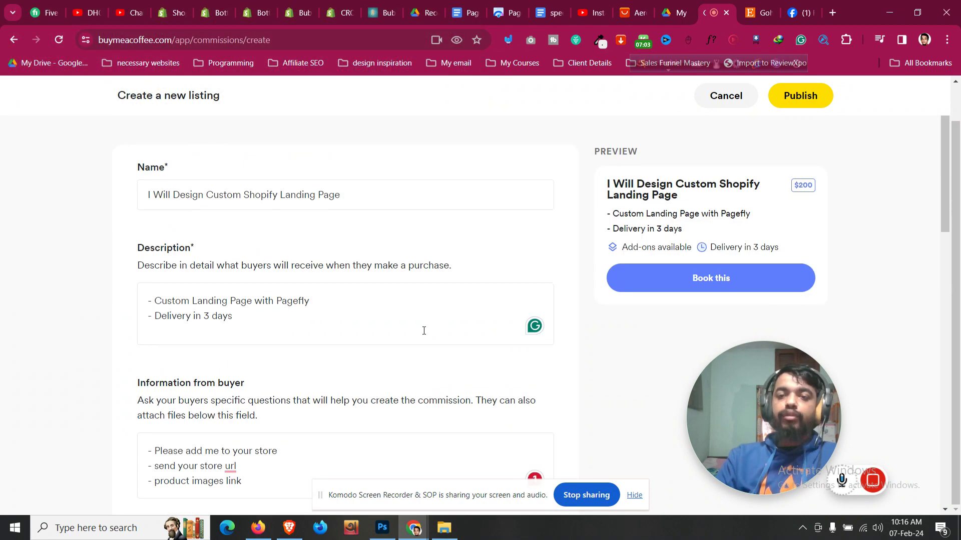
scroll(570, 259, down, 6)
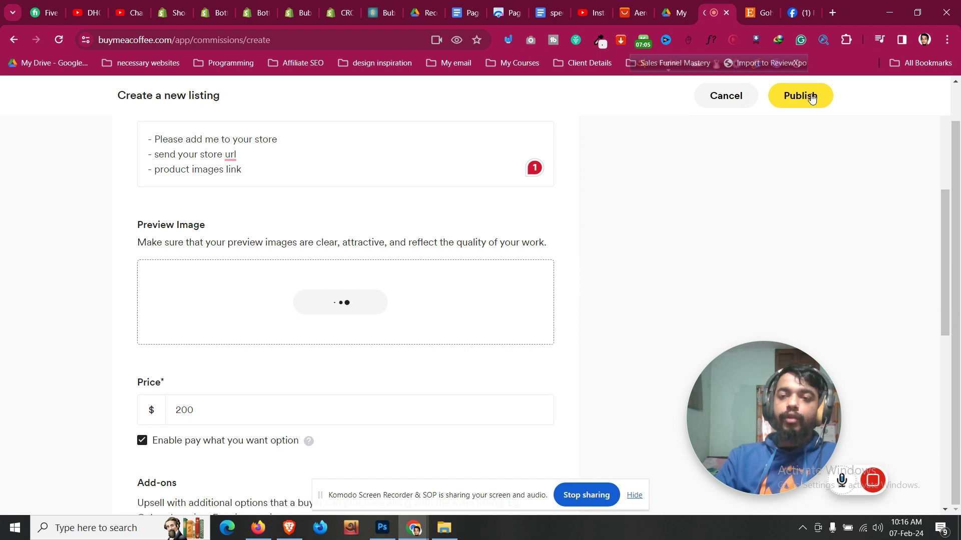
scroll(797, 178, up, 2)
scroll(799, 178, down, 2)
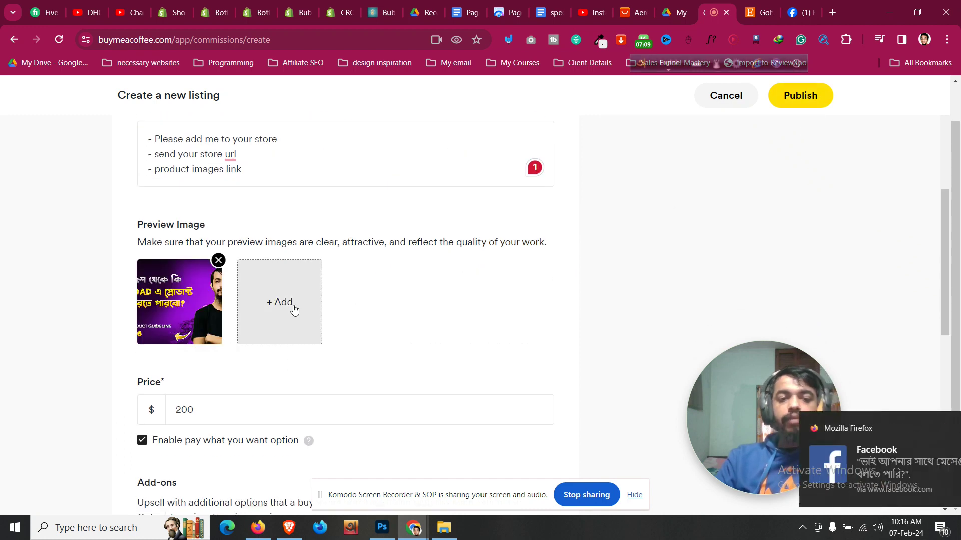
click(933, 434)
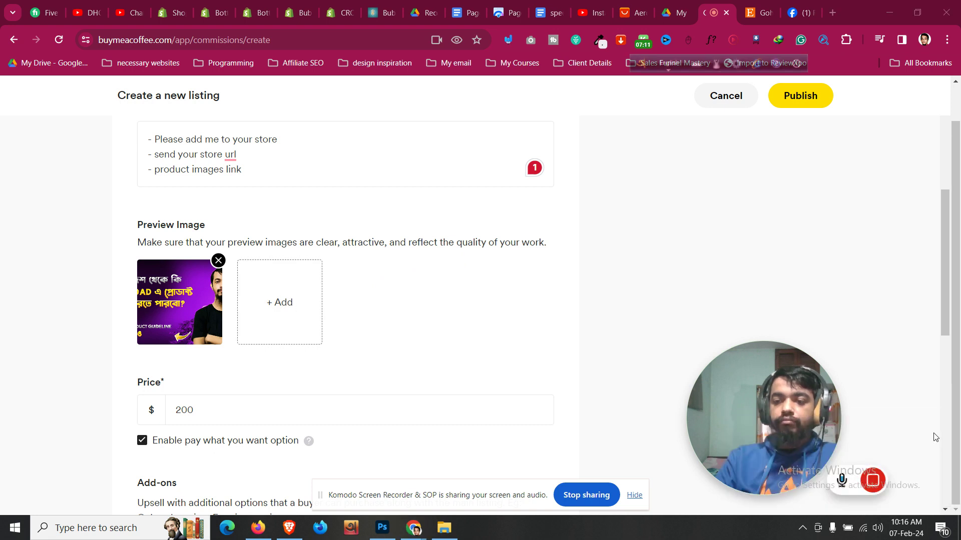
scroll(766, 263, up, 6)
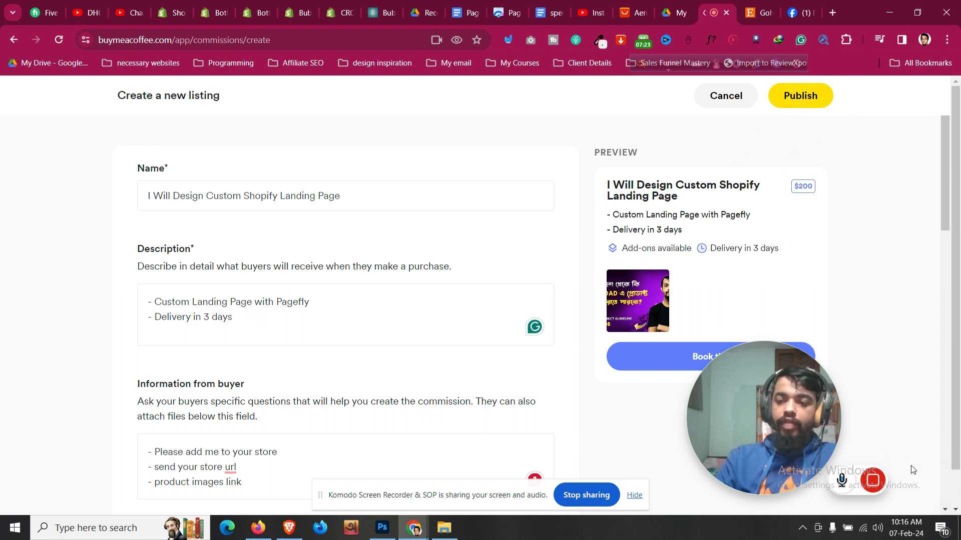
click(799, 100)
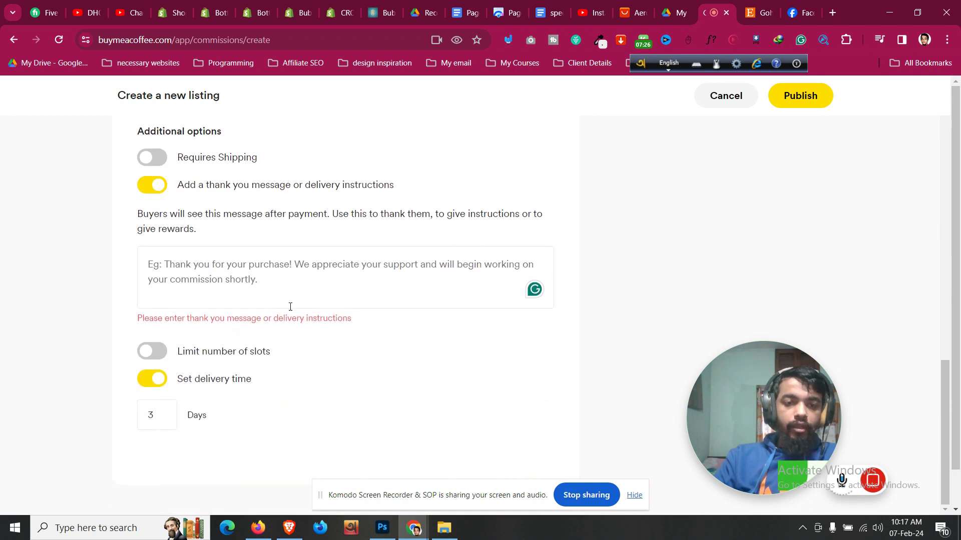
Enter "thanks for purchasing" as the thank you message and publish the listing.
click(247, 276)
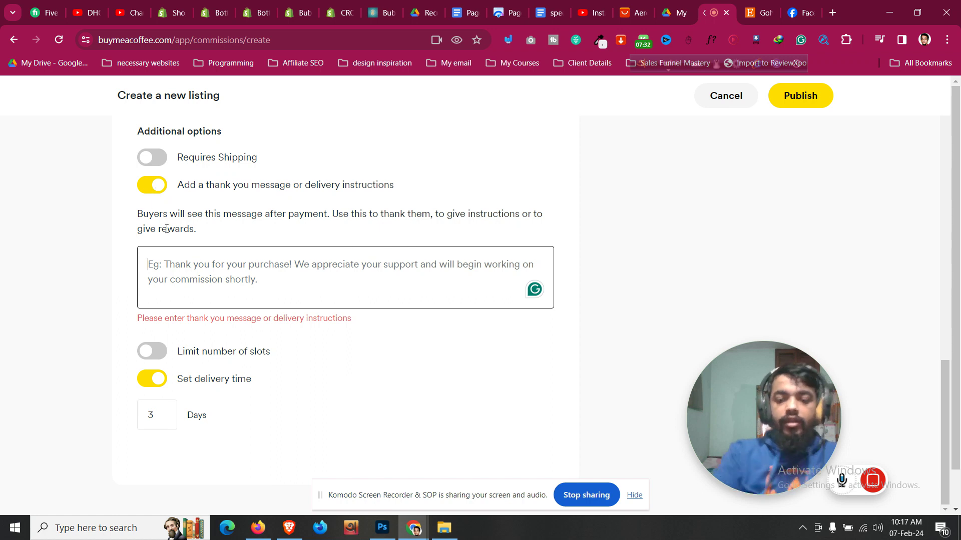
text(thanks for pur)
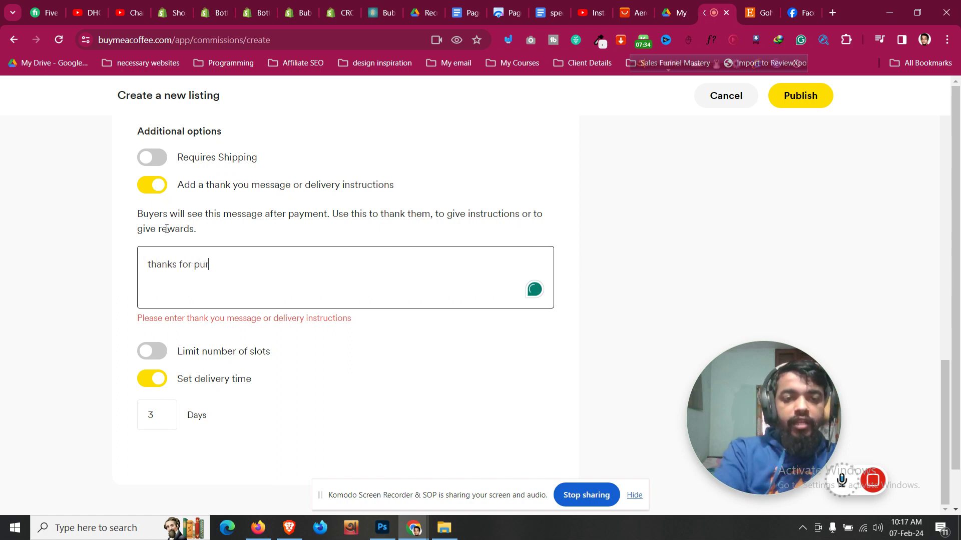
text(chasing)
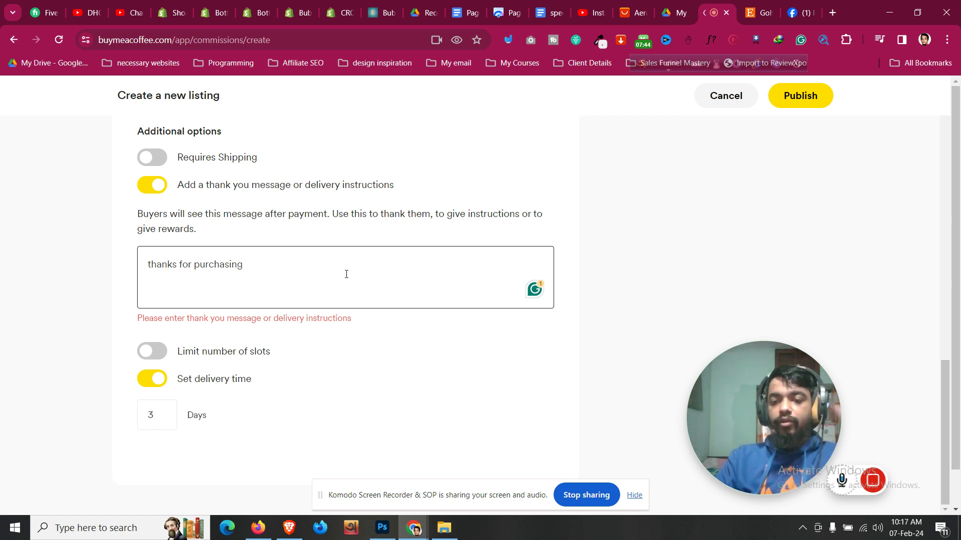
click(792, 98)
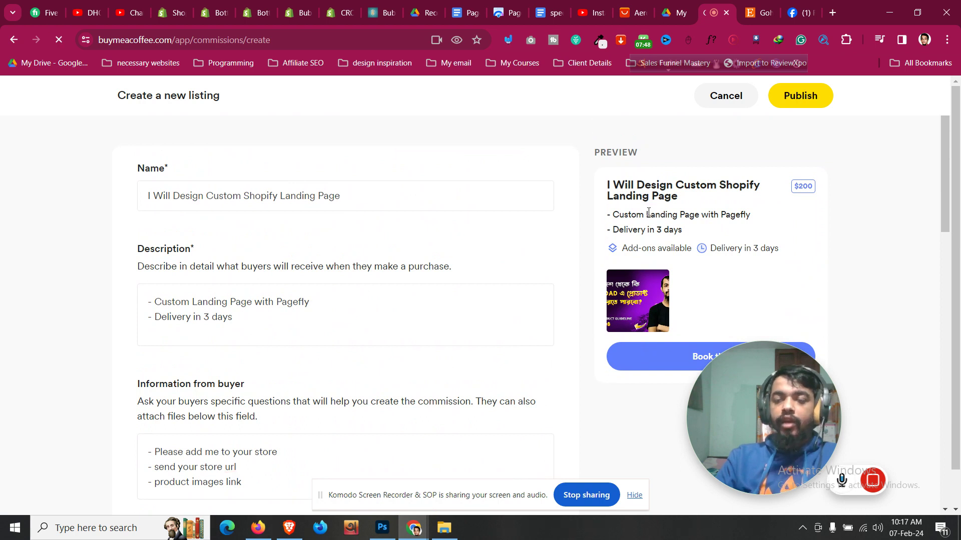
scroll(530, 323, down, 7)
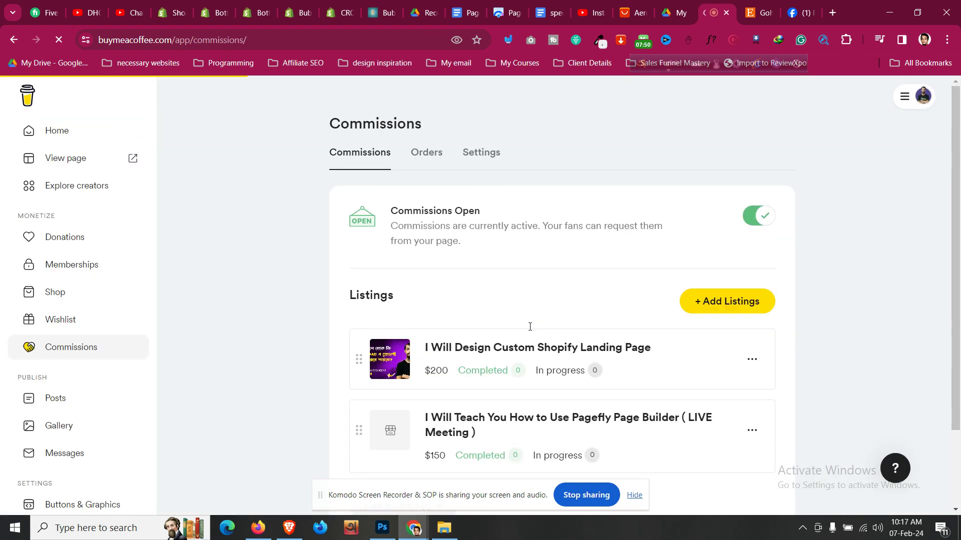
Examine the management options offered for the custom Shopify landing page listing on the Commissions page.
scroll(560, 288, down, 3)
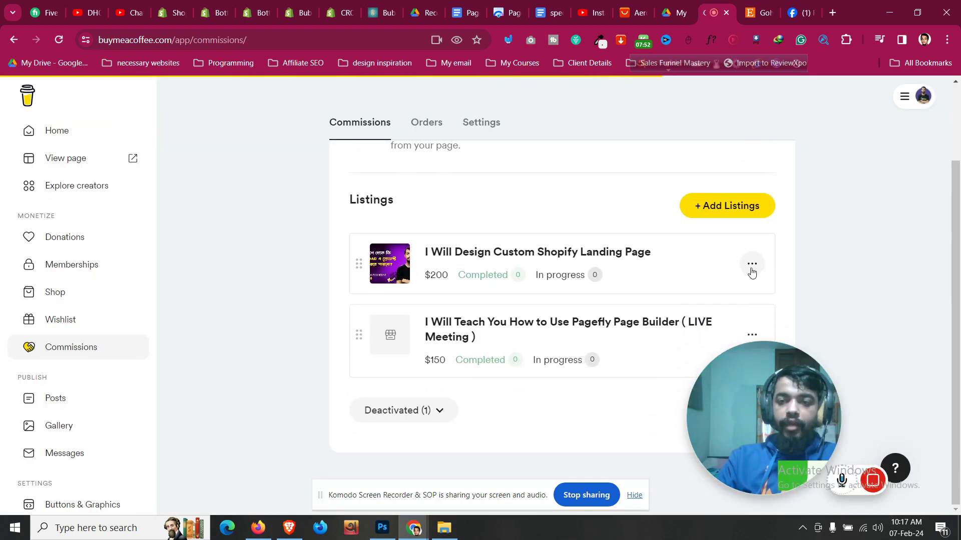
click(752, 264)
drag(762, 394, 615, 412)
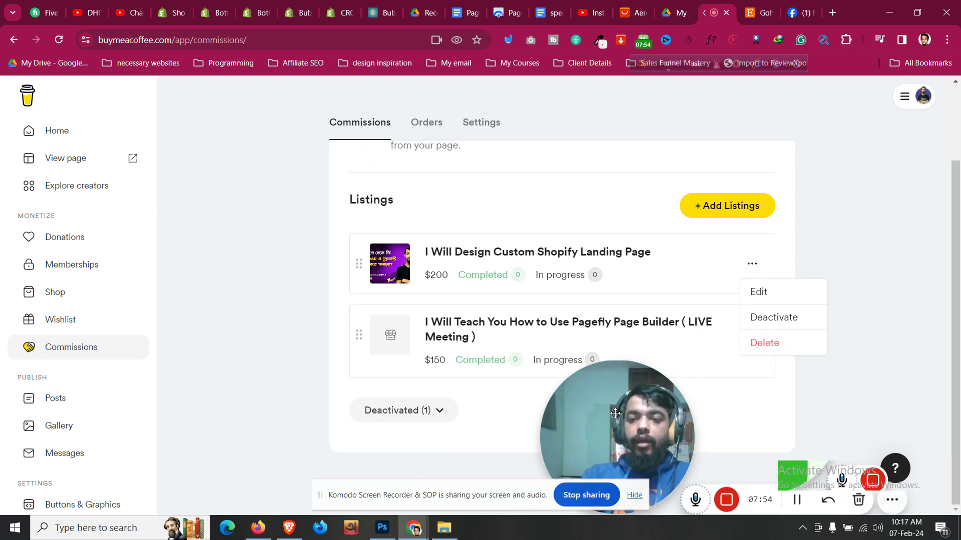
click(752, 264)
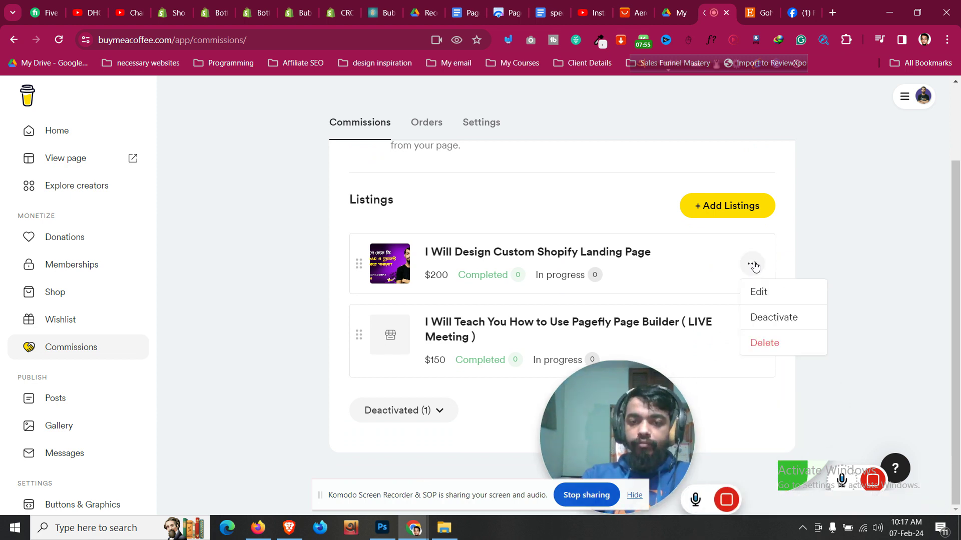
click(462, 251)
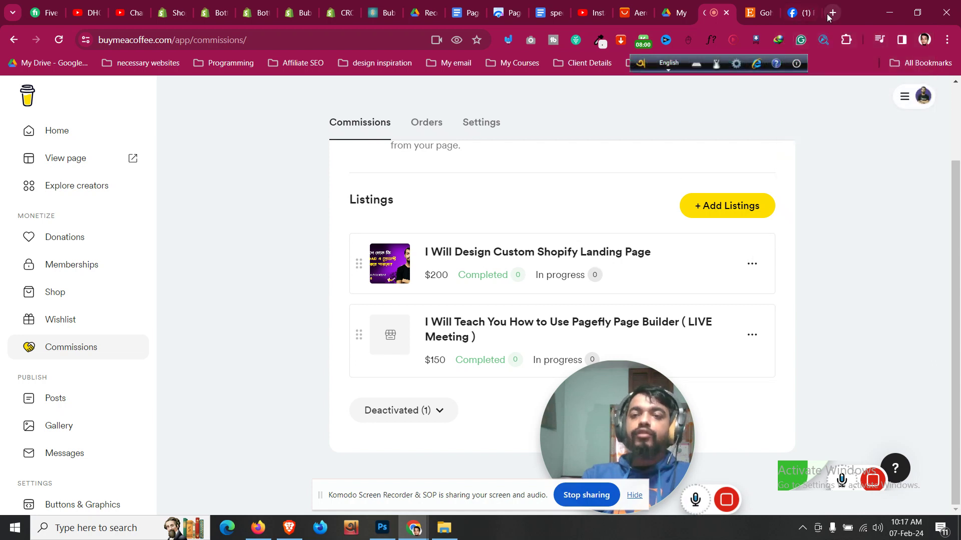
Open the public creator page and view the listings in its Services section.
click(256, 44)
key(End)
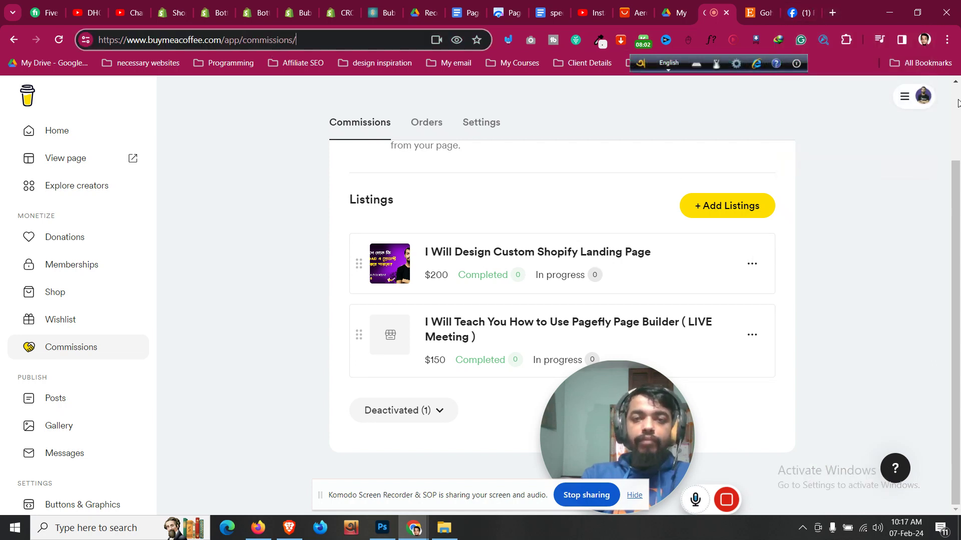
click(925, 102)
click(864, 133)
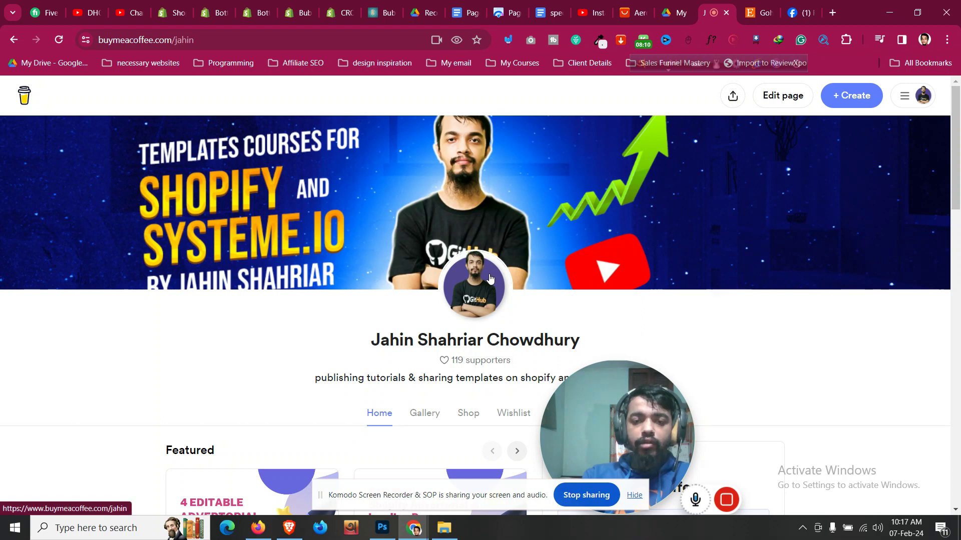
scroll(489, 278, down, 1)
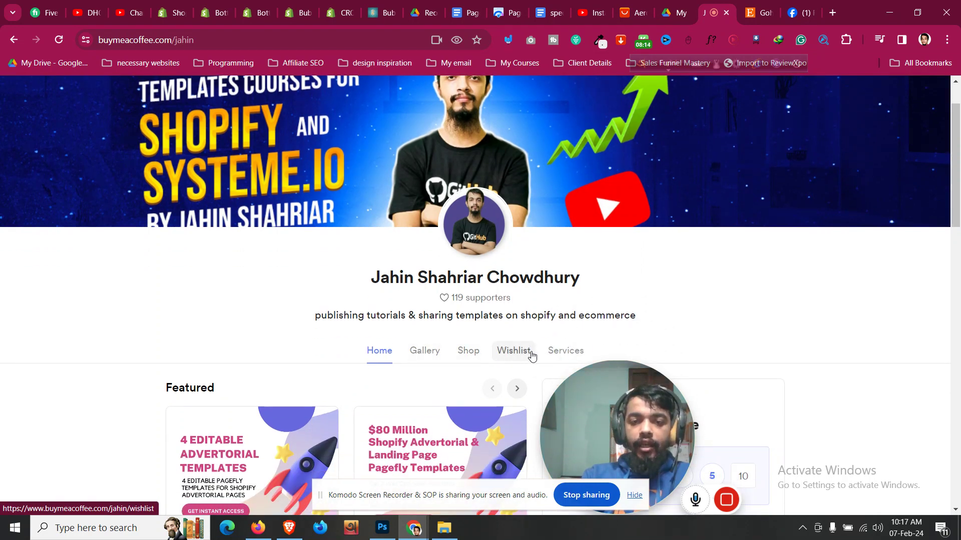
click(565, 351)
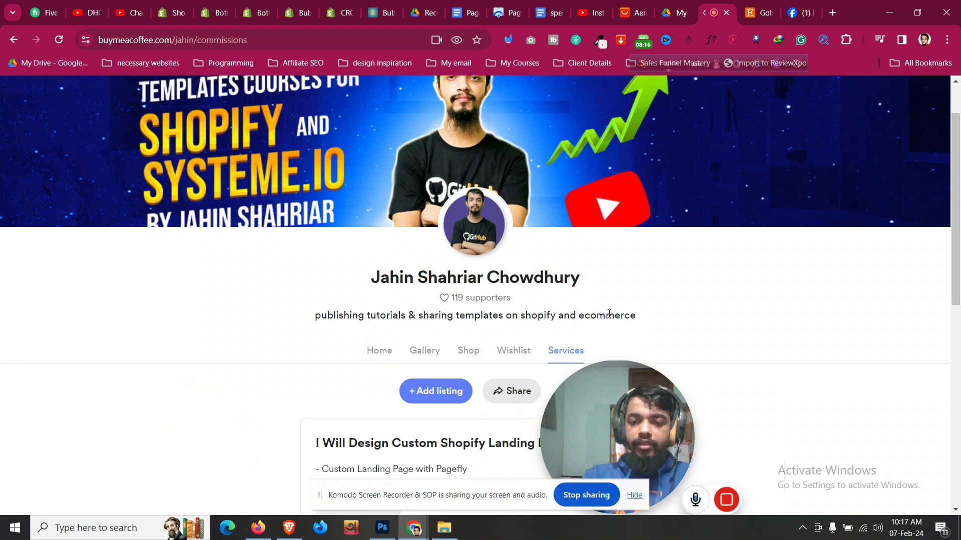
scroll(500, 237, down, 5)
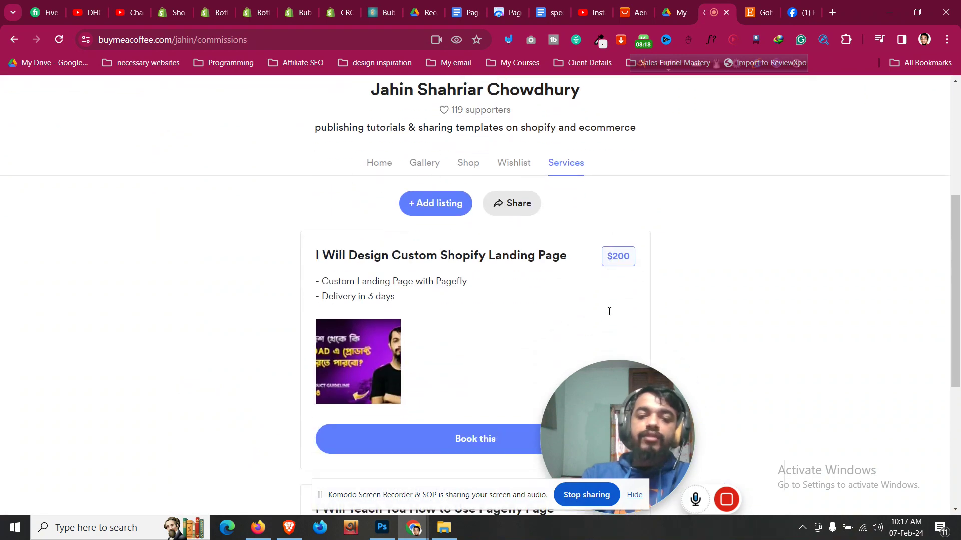
Open the booking form of the custom Shopify landing page listing and copy its page link.
click(474, 200)
click(646, 135)
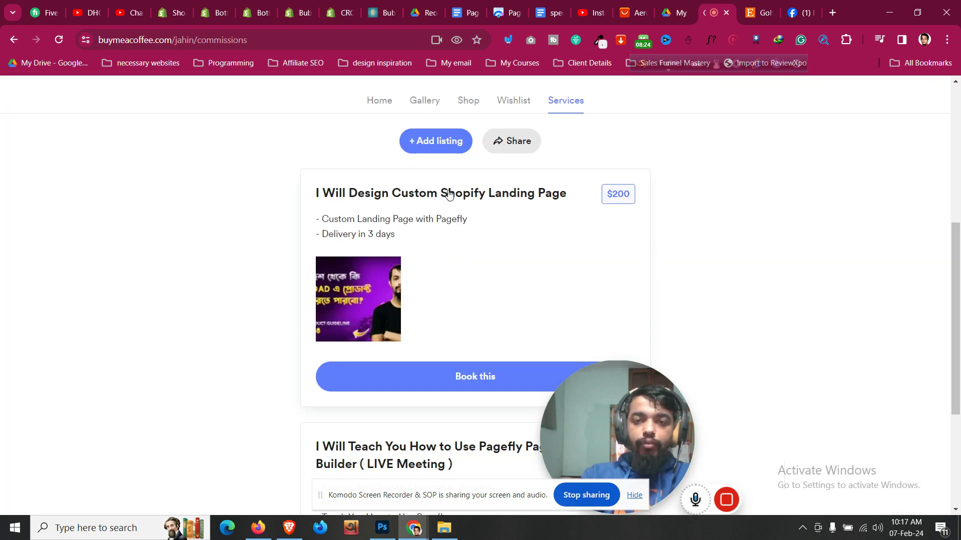
click(449, 194)
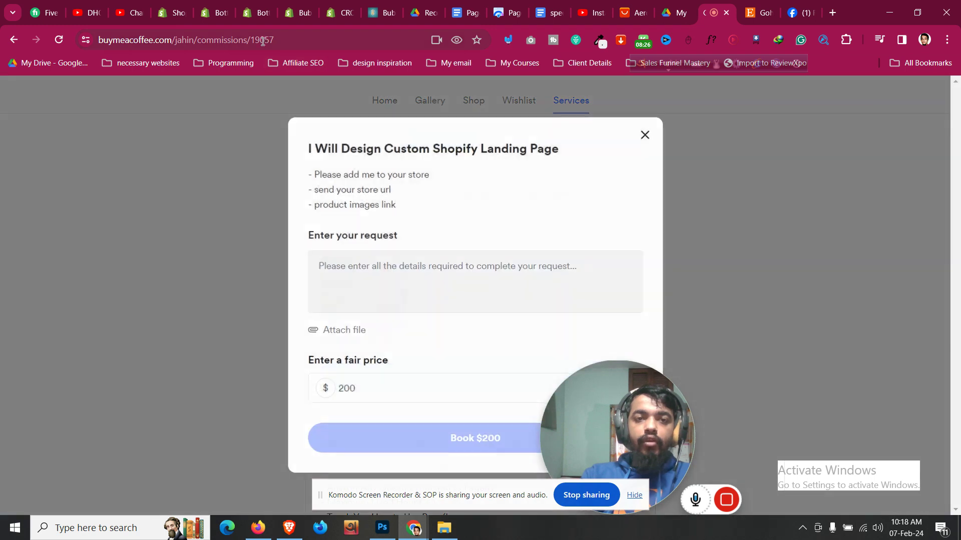
click(248, 41)
click(248, 41)
drag(326, 41, 122, 43)
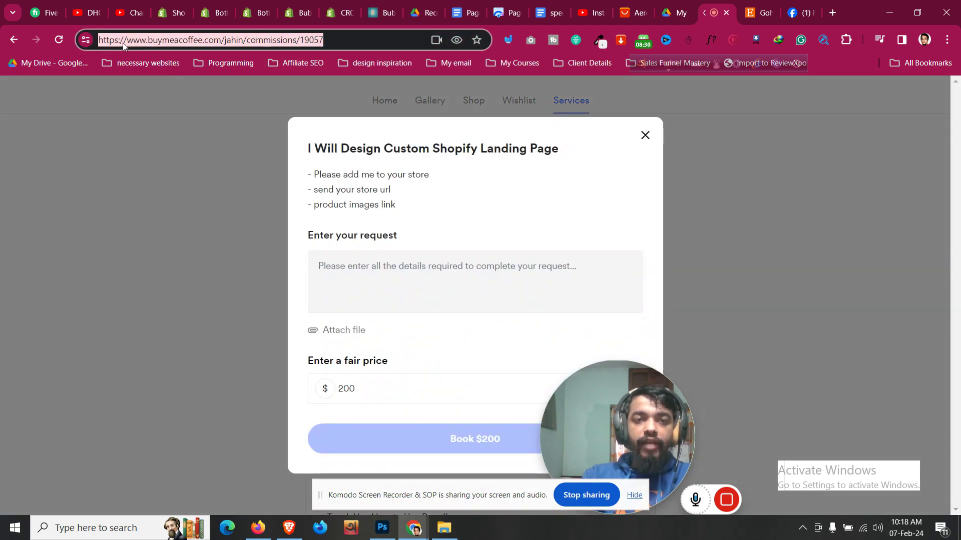
right_click(122, 43)
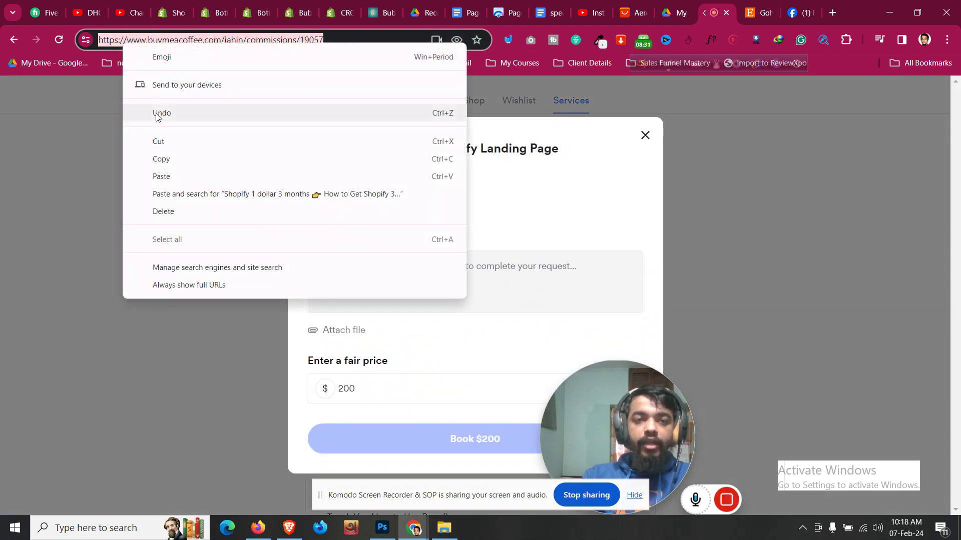
click(169, 161)
Load the copied listing link in a new incognito window and dismiss the camera permission request.
click(947, 40)
click(894, 104)
key(ctrl+v)
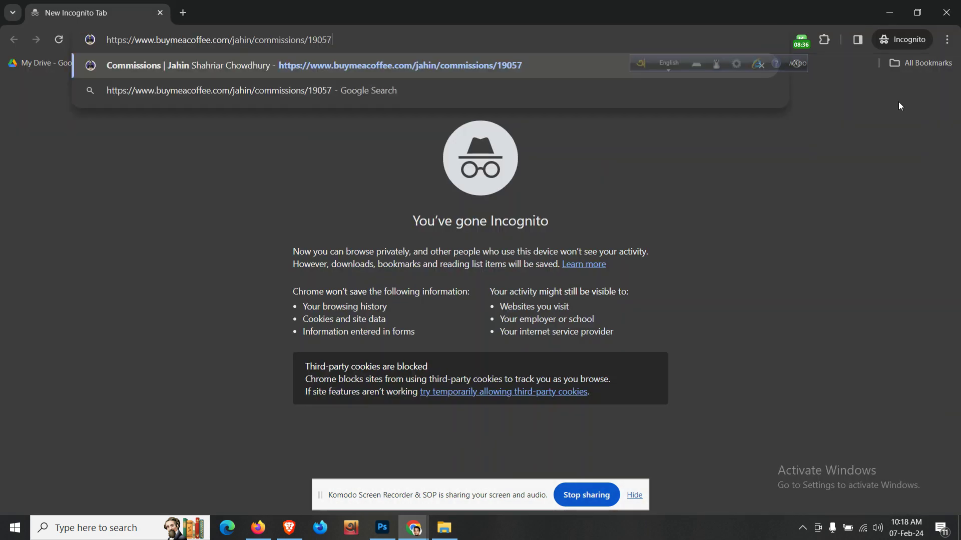
key(Return)
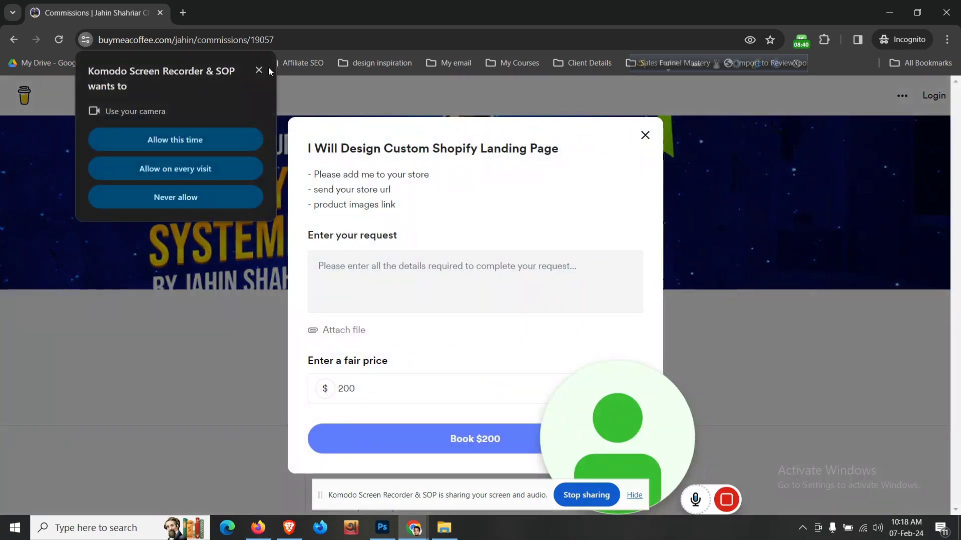
click(259, 70)
Review the buyer request form, try different amounts as the fair price and restore it to 200.
click(356, 269)
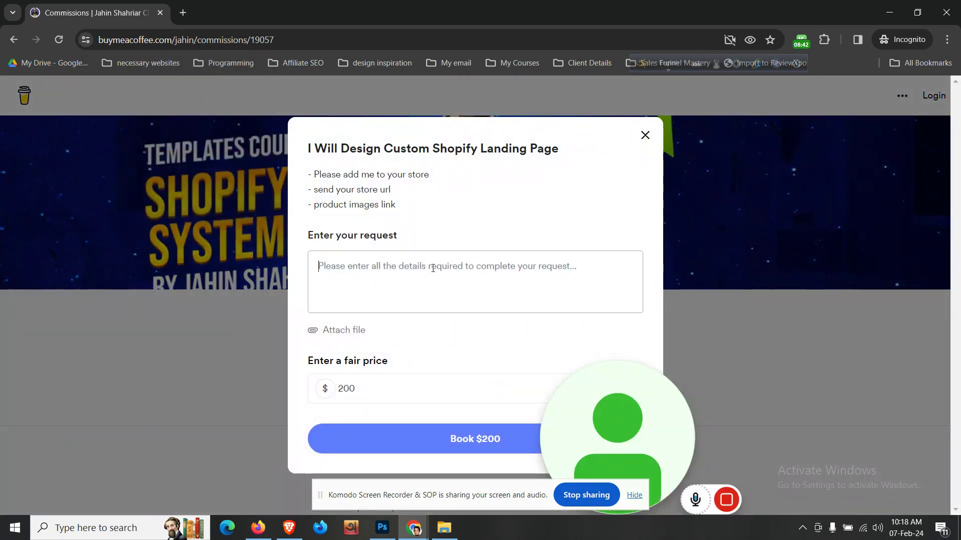
mouse_move(309, 173)
mouse_down()
mouse_move(395, 191)
mouse_move(398, 205)
mouse_move(359, 205)
mouse_move(314, 179)
mouse_up()
click(345, 270)
click(370, 386)
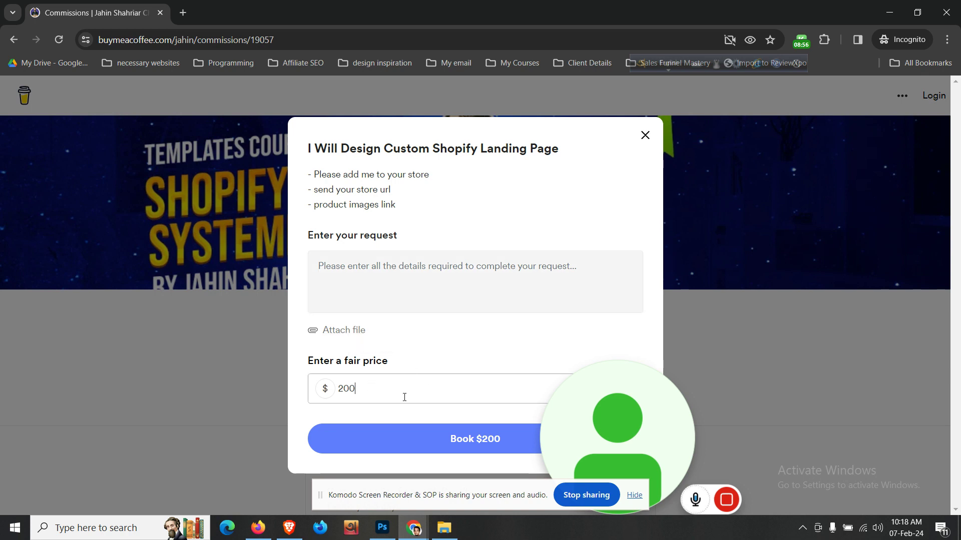
key(BackSpace)
text(3)
key(BackSpace)
text(7)
key(BackSpace)
text(0)
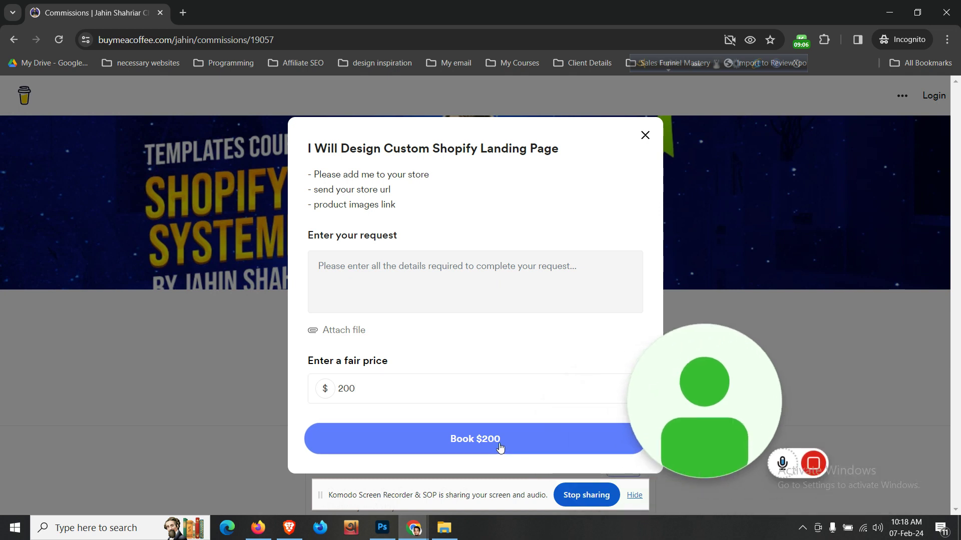
Enter "fdfdfdfdd" as the request, proceed with the $200 booking and check the credit card fee on the payment page.
click(500, 446)
click(429, 272)
text(fdfdfdfdd)
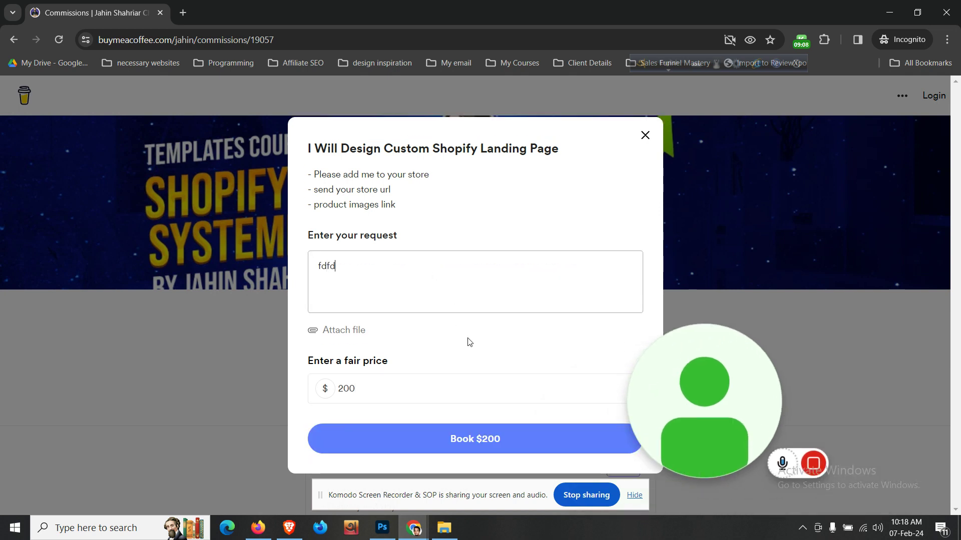
click(487, 449)
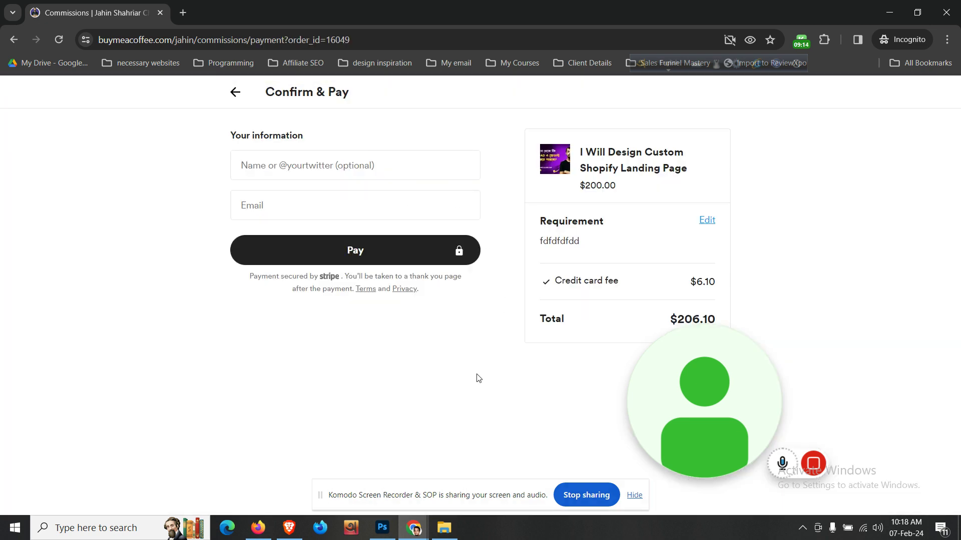
drag(693, 281, 720, 288)
click(705, 285)
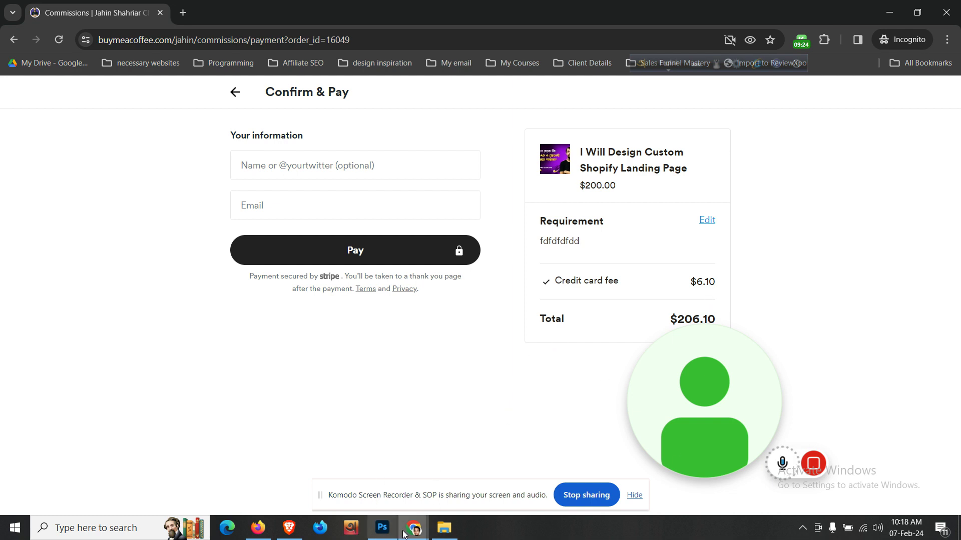
Return to the main browser window and go back to the Commissions management page.
mouse_move(414, 528)
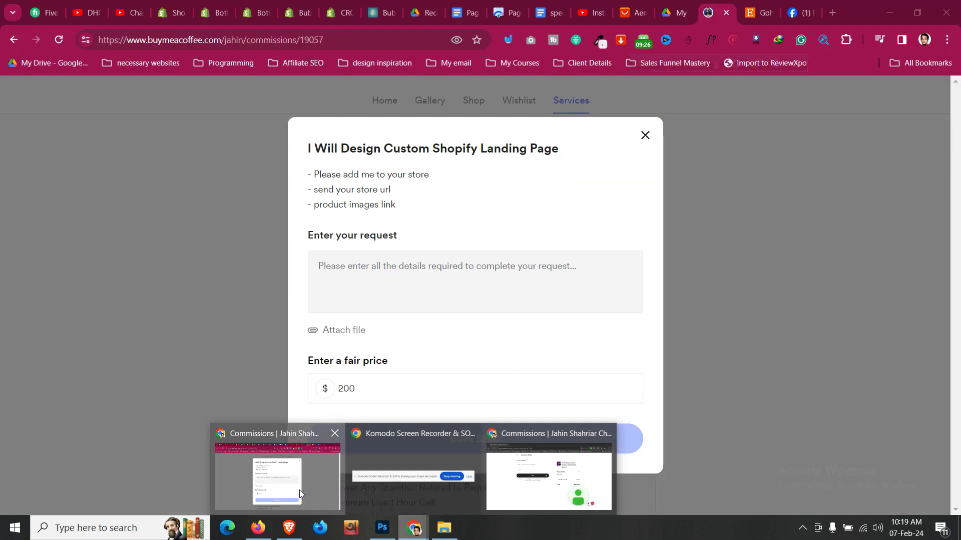
click(300, 494)
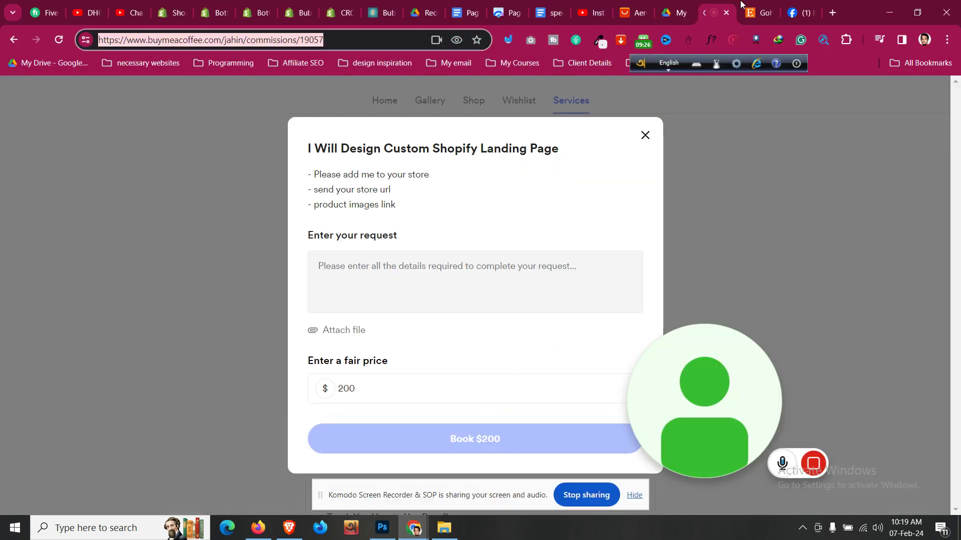
click(13, 40)
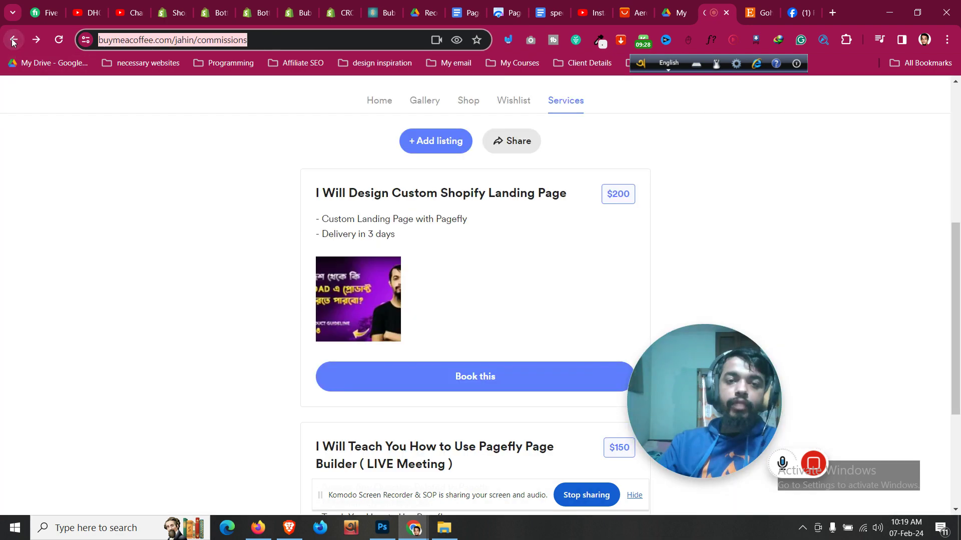
click(13, 40)
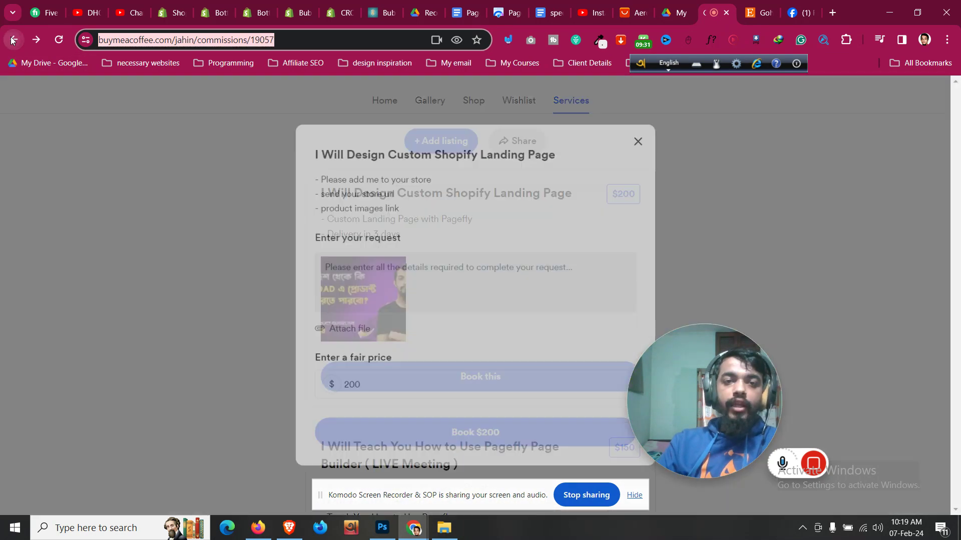
click(13, 40)
click(13, 40)
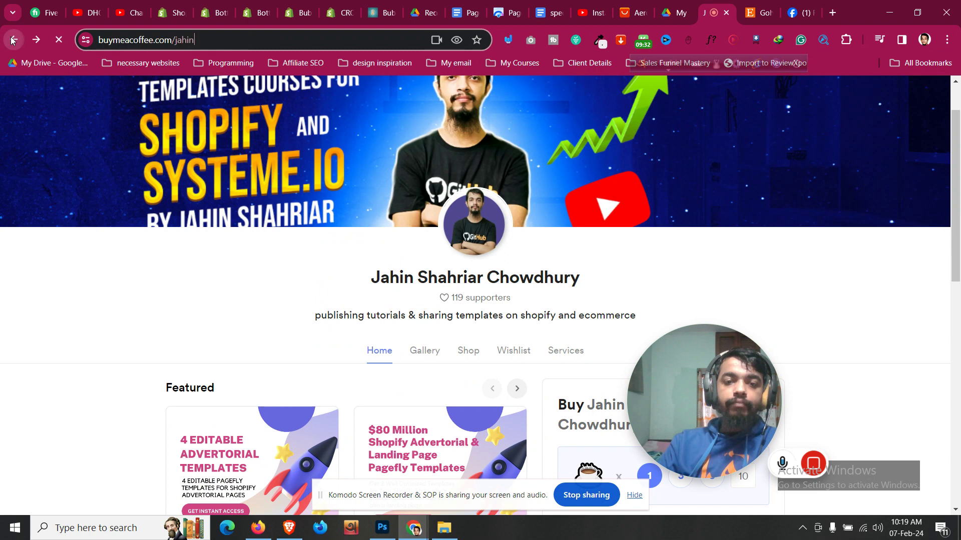
click(13, 40)
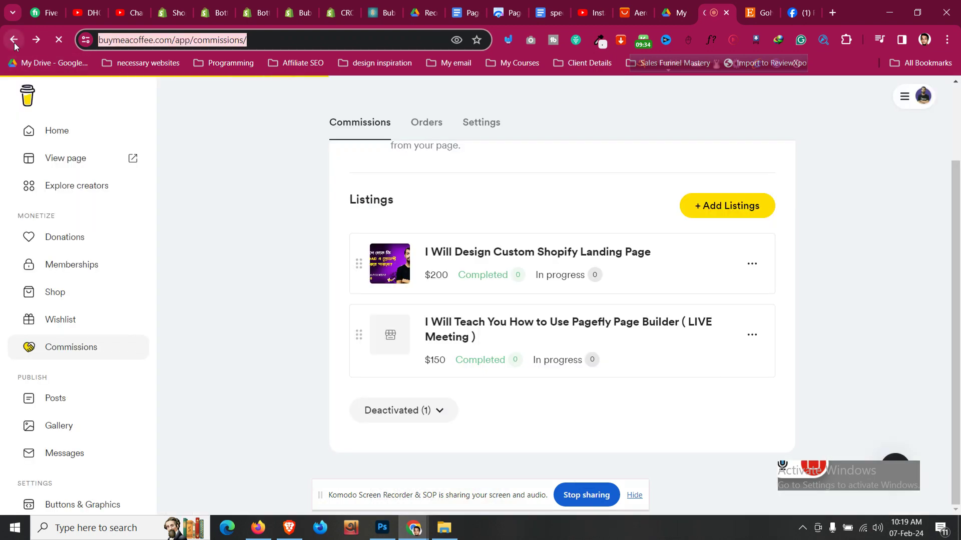
Open the account settings, turn on Cover credit card fee and save the changes.
scroll(70, 462, down, 2)
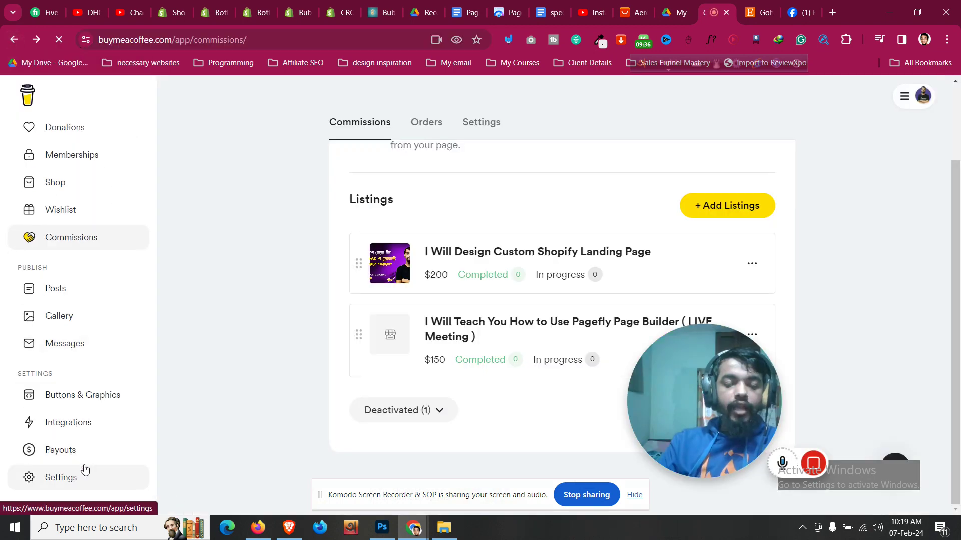
scroll(273, 302, down, 5)
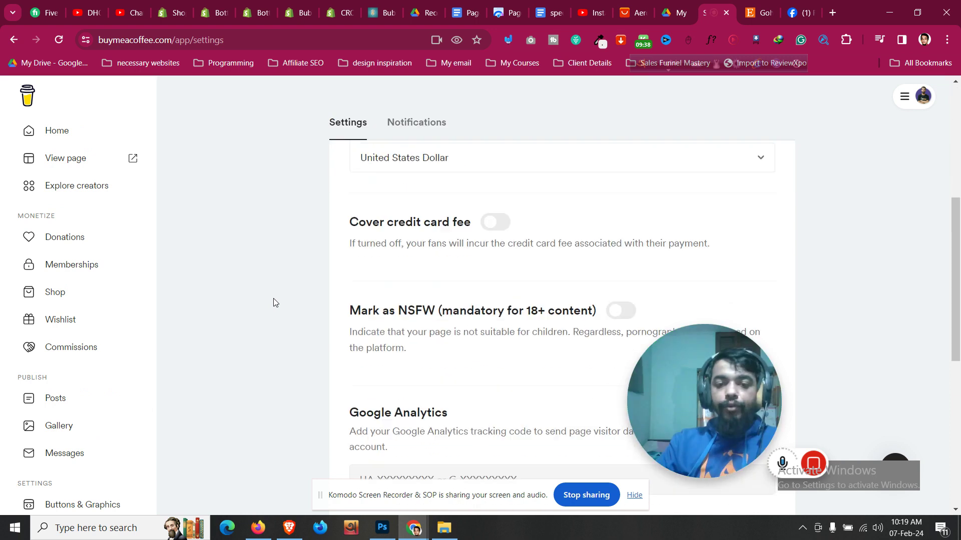
click(494, 217)
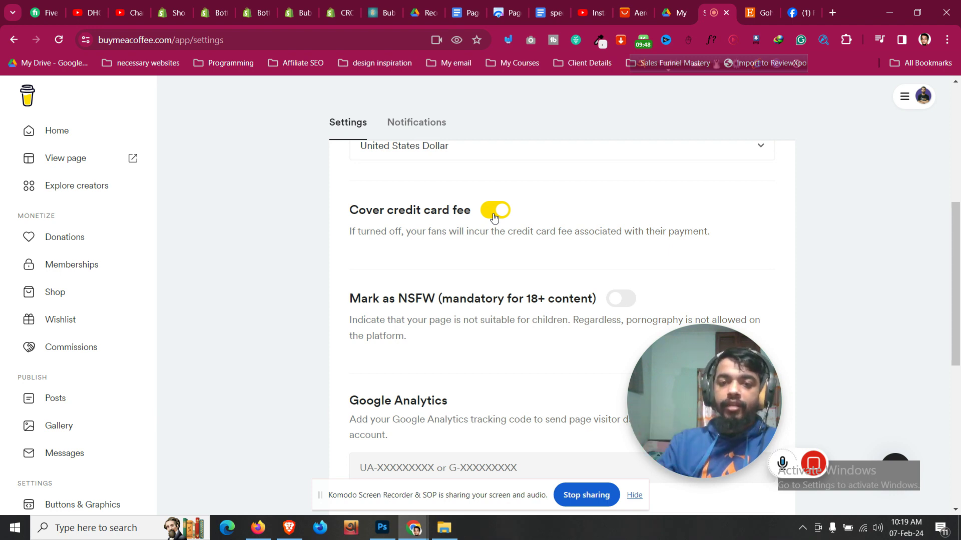
scroll(493, 216, down, 5)
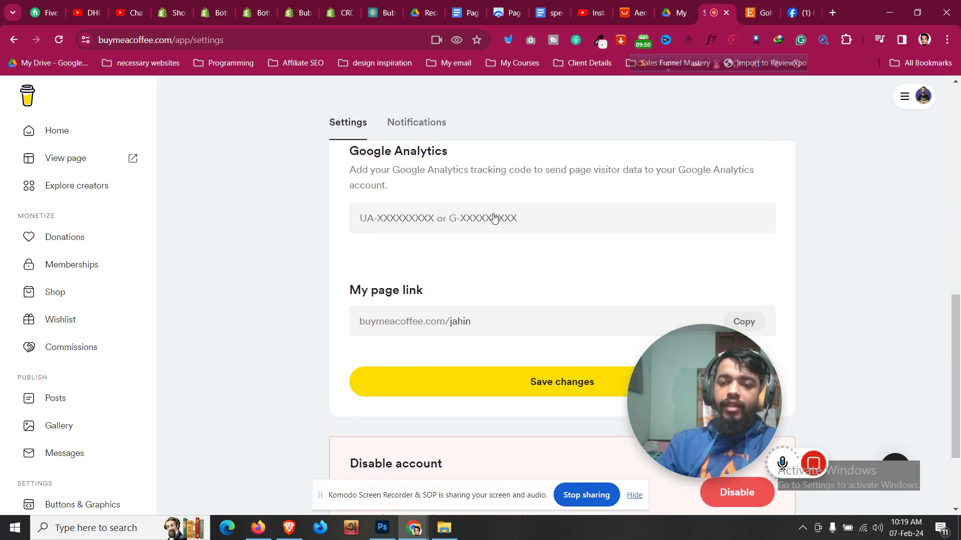
click(561, 381)
Turn off the Cover credit card fee option and dismiss the Facebook notification.
scroll(516, 324, up, 7)
scroll(519, 322, down, 1)
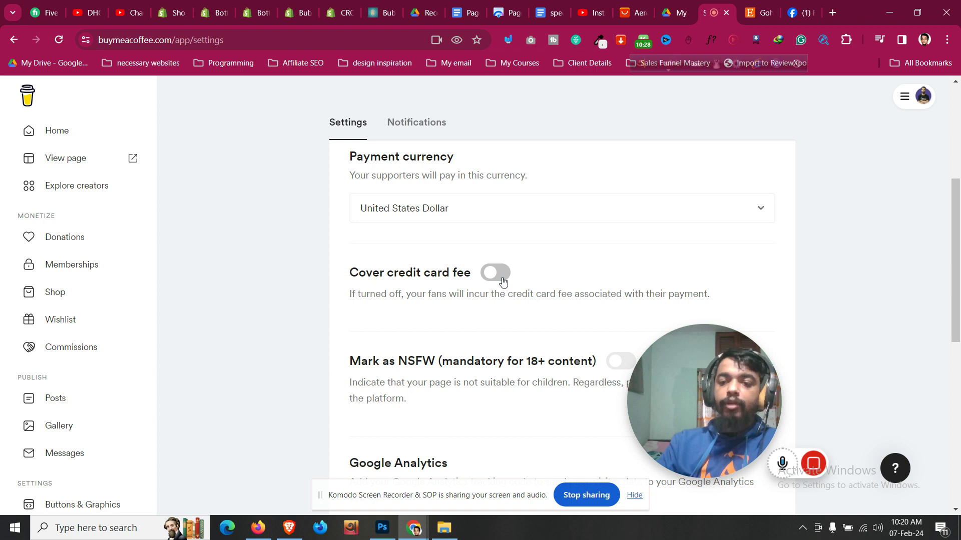
scroll(502, 281, up, 2)
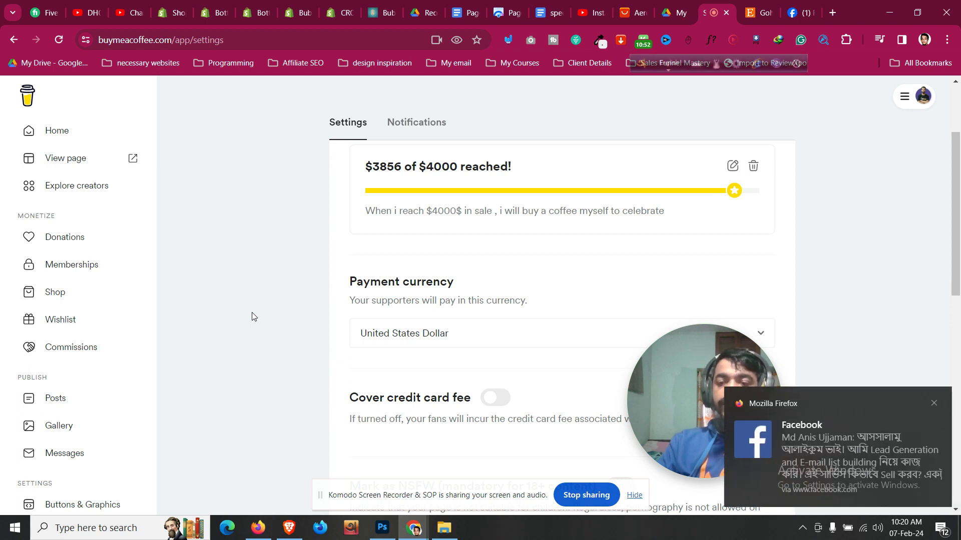
click(932, 404)
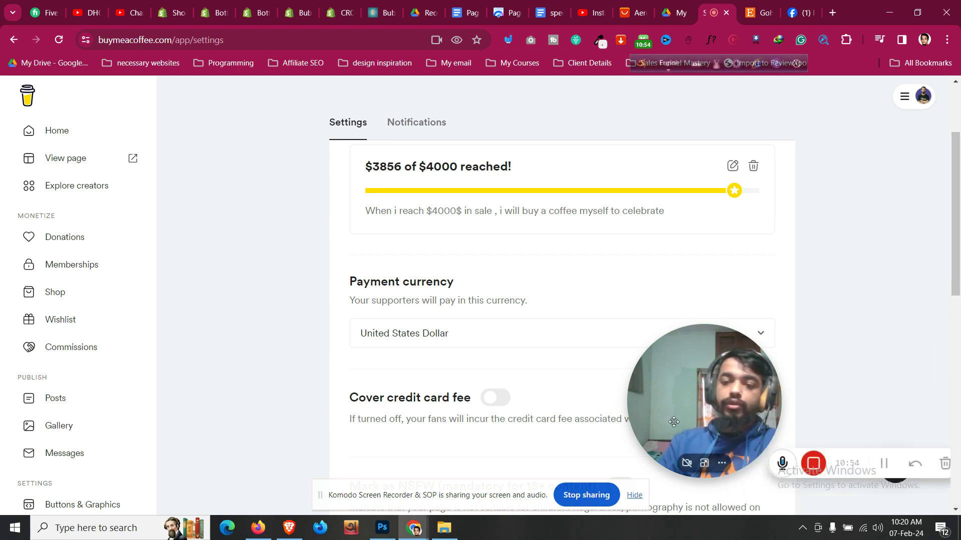
mouse_move(811, 464)
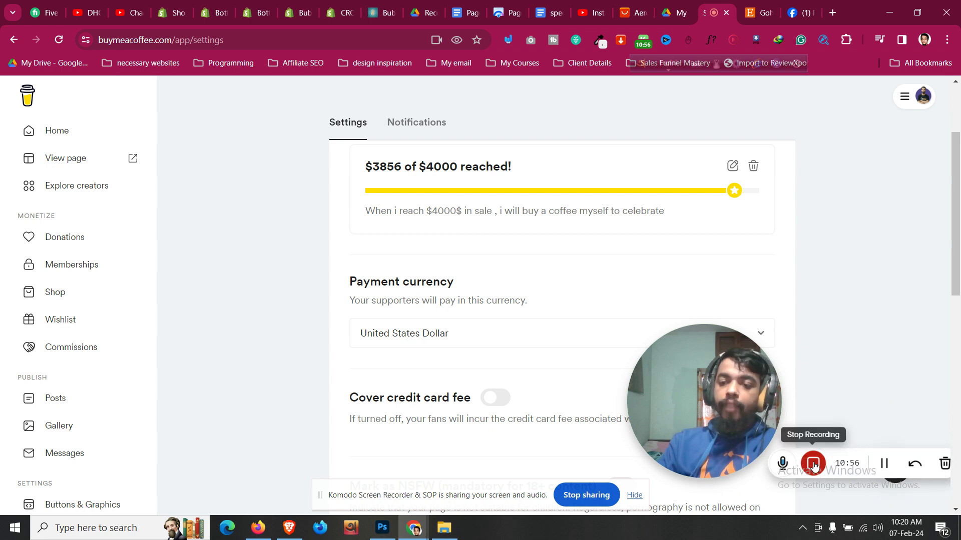